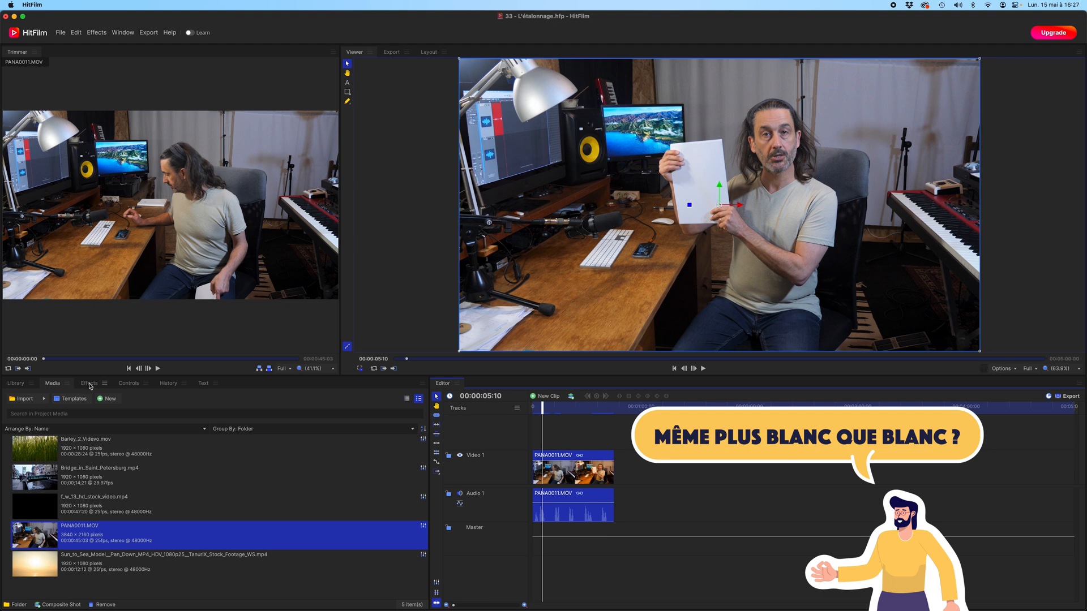
# Apply the Color Correction White Balance effect to the PANA0011.MOV clip on the Video 1 track
pyautogui.click(88, 383)
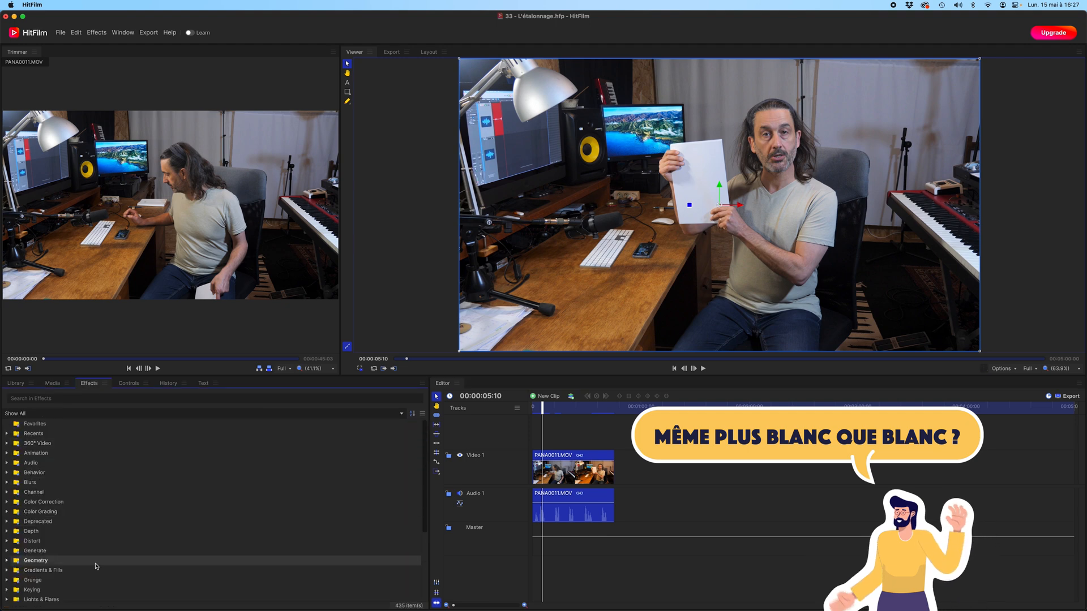
pyautogui.scroll(-3, 93, 564)
pyautogui.scroll(2, 92, 565)
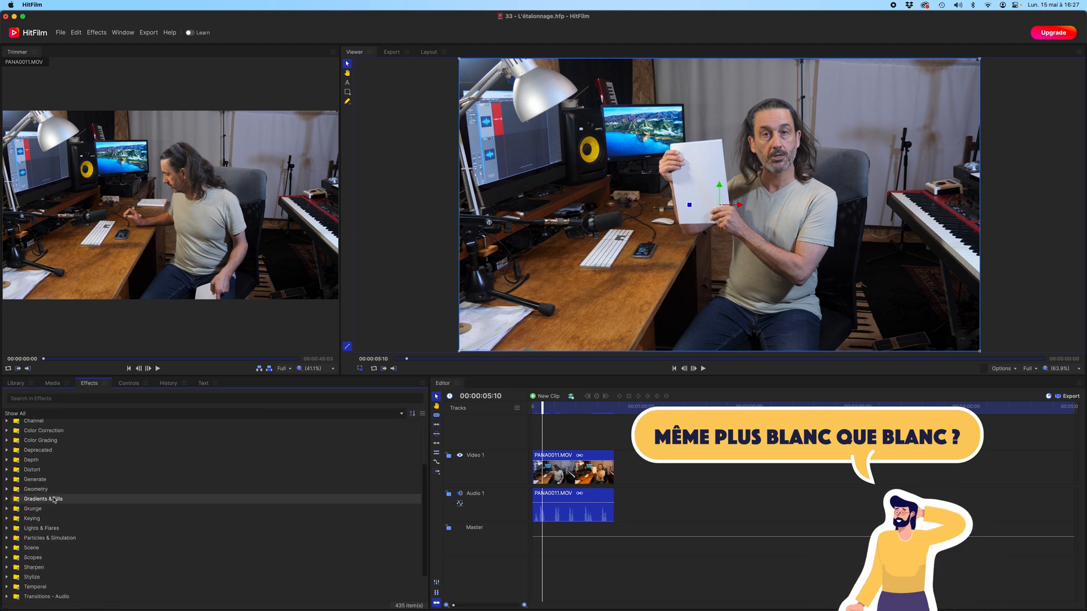
pyautogui.click(9, 430)
pyautogui.scroll(-5, 21, 542)
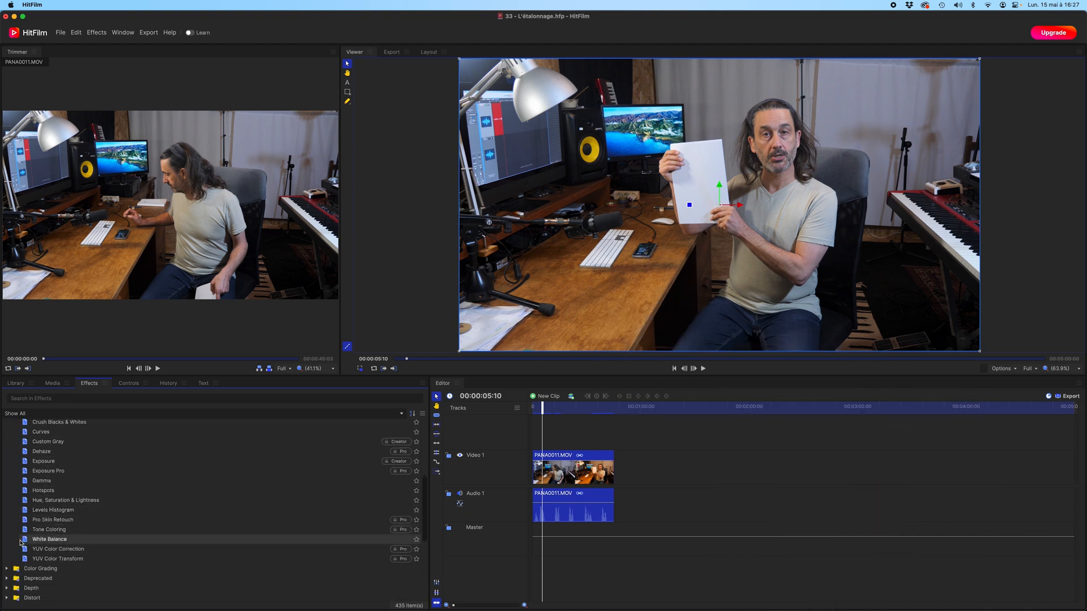
pyautogui.moveTo(26, 542); pyautogui.dragTo(552, 469)
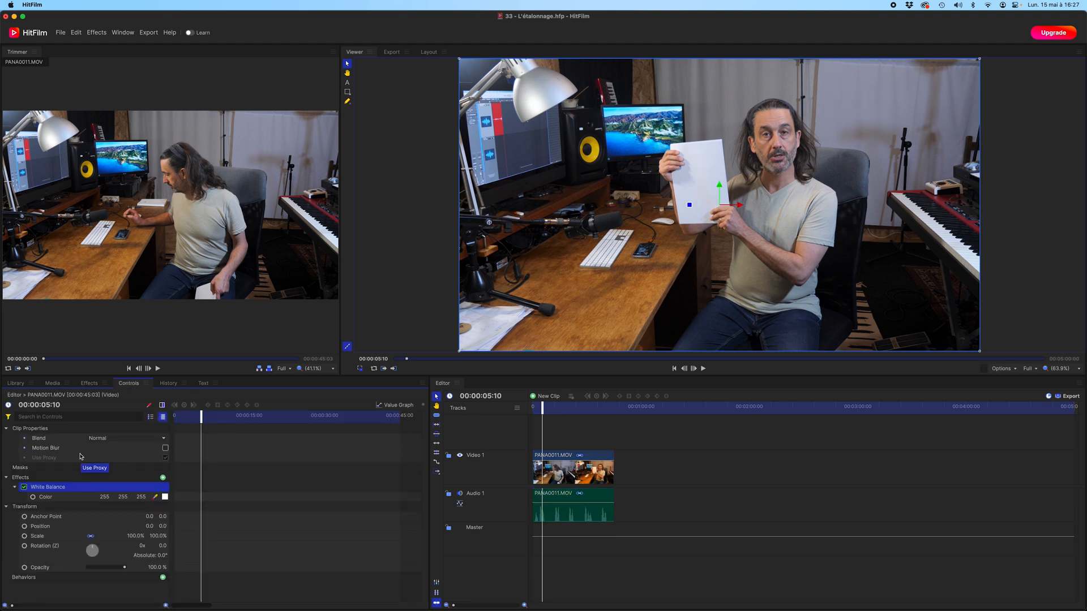
# Try sampling the white sheet as the White Balance color at 00:00:05:10, and cancel the color choice
pyautogui.click(165, 497)
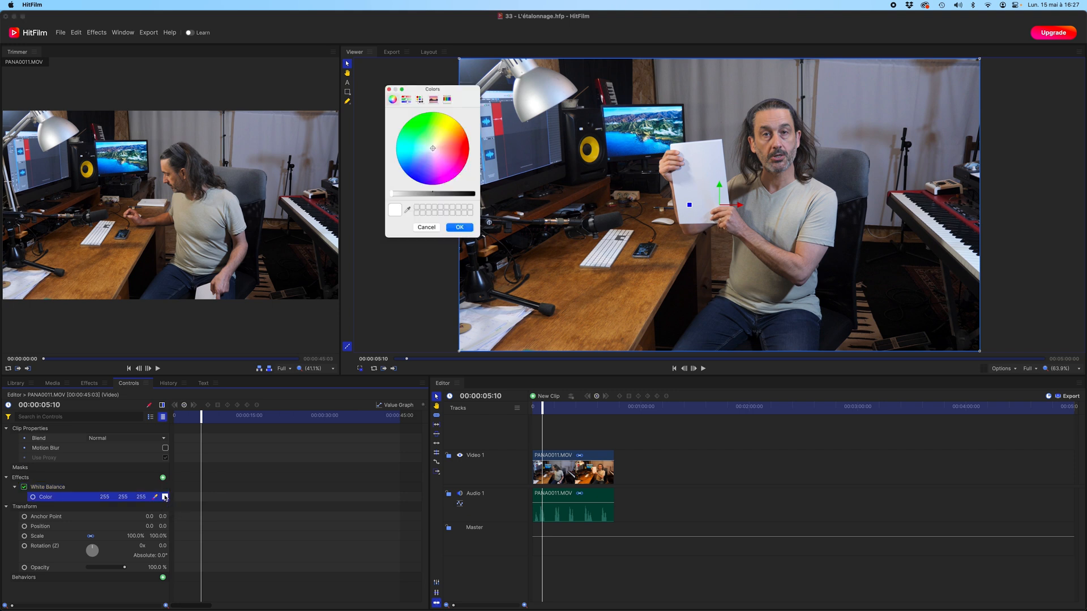
pyautogui.click(407, 210)
pyautogui.click(704, 177)
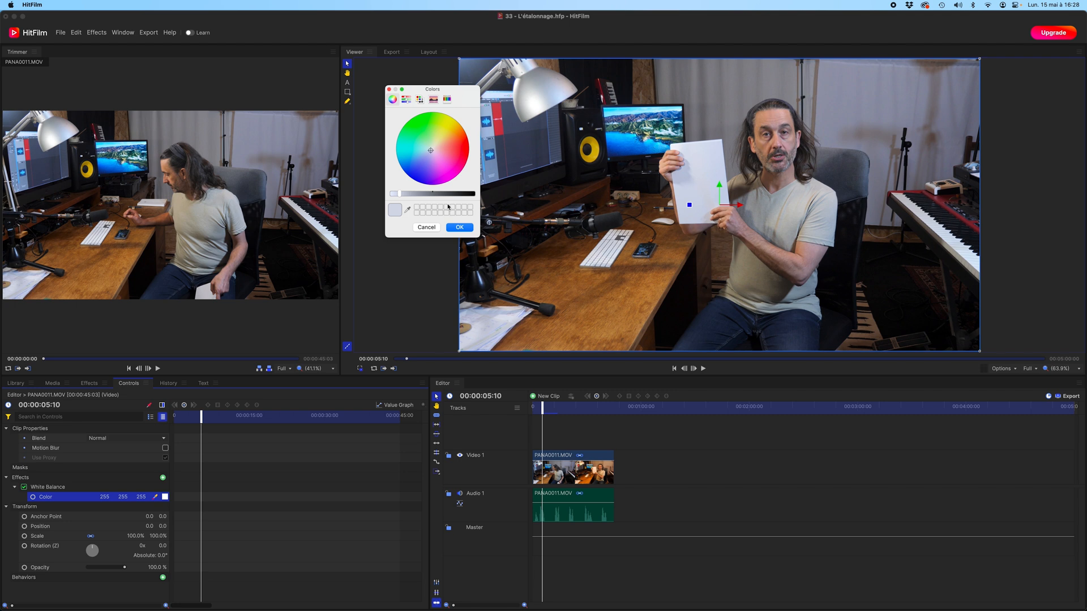
pyautogui.click(425, 227)
# Sample the white sheet in the bluish frame at 00:00:14:09 as the White Balance reference color
pyautogui.moveTo(543, 408); pyautogui.dragTo(561, 414)
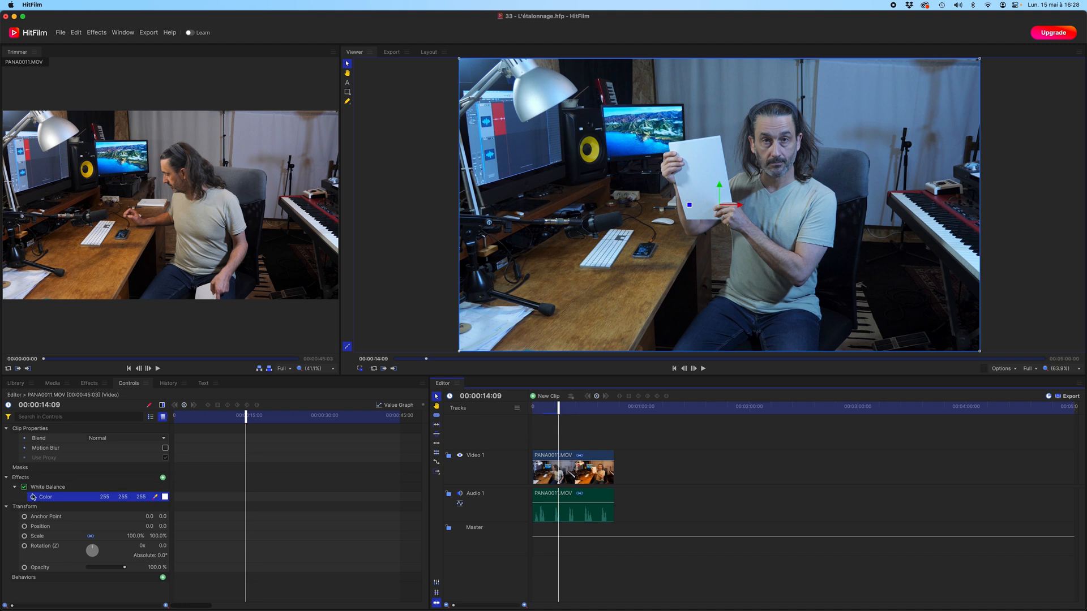
pyautogui.click(155, 498)
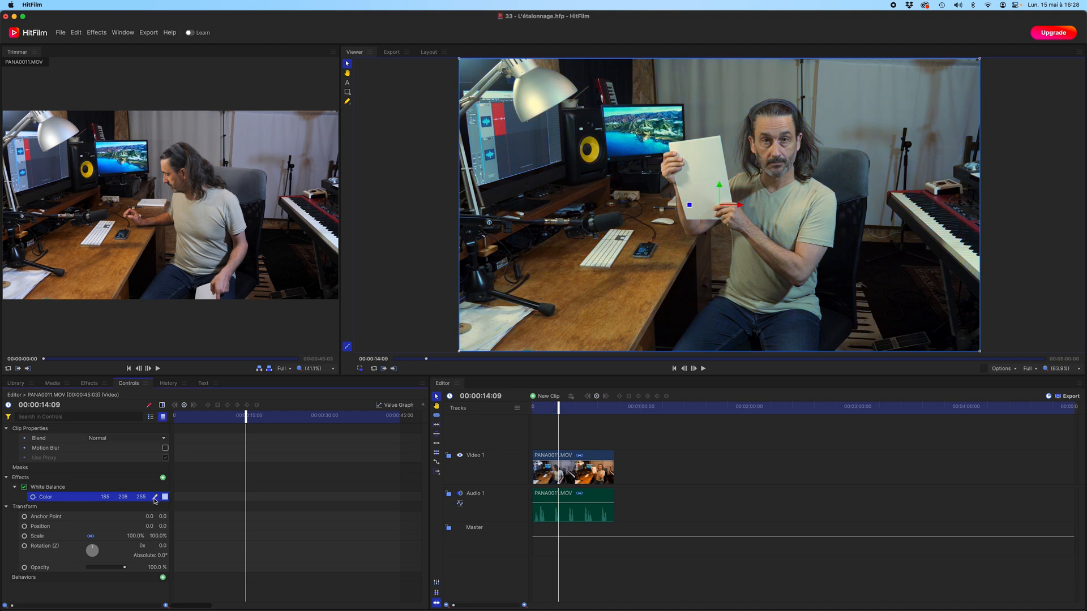
pyautogui.press('super+z')
pyautogui.click(156, 501)
pyautogui.click(164, 498)
pyautogui.click(408, 210)
pyautogui.click(706, 168)
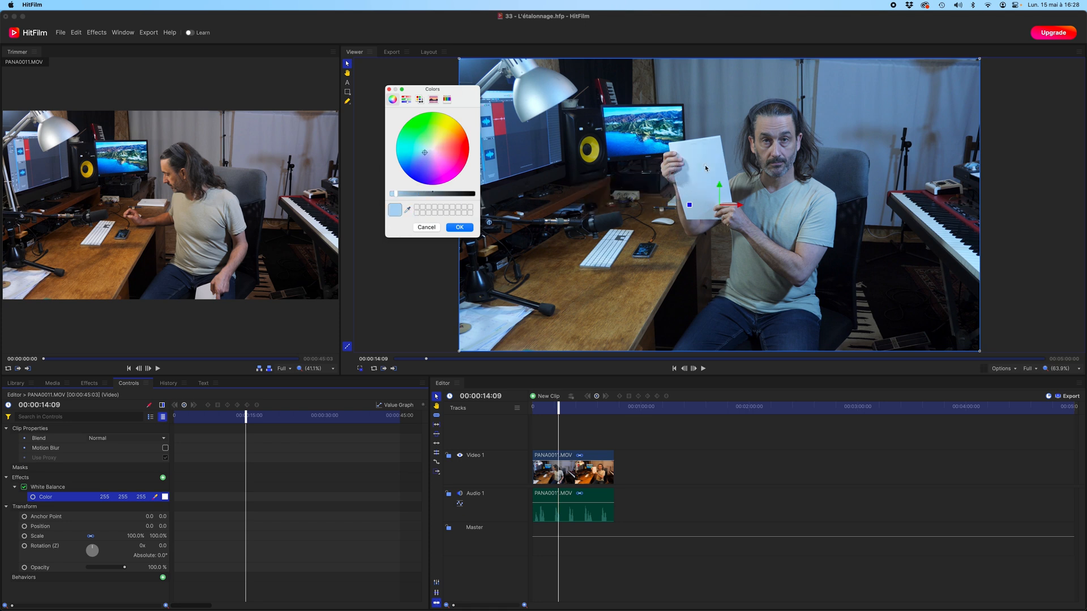
pyautogui.click(460, 226)
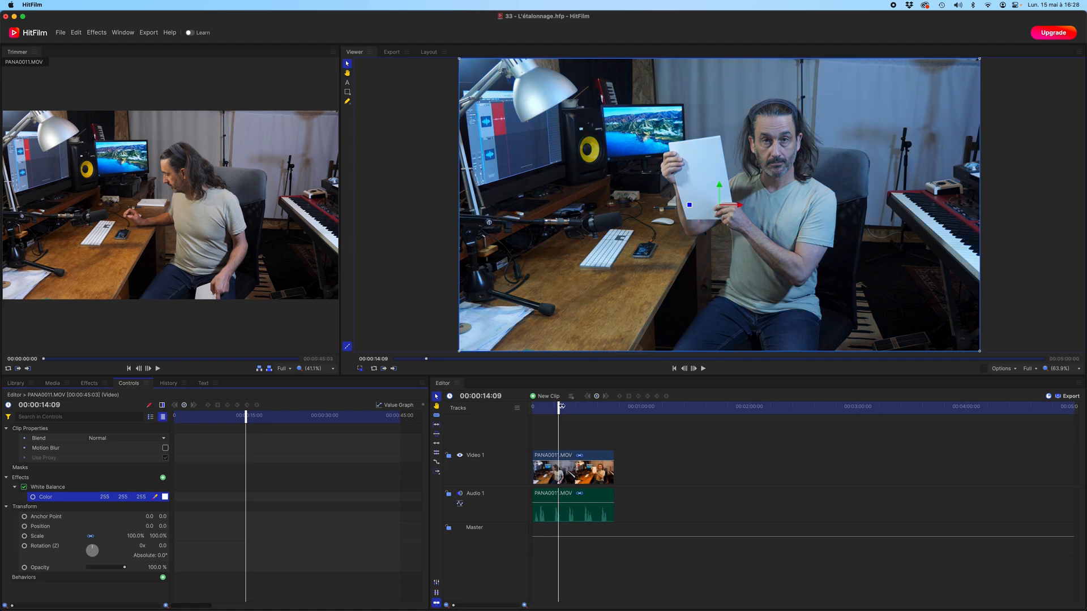
# Sample the white sheet in the orange-tinted frame at 00:00:20:24 as the White Balance reference color
pyautogui.moveTo(559, 406); pyautogui.dragTo(570, 405)
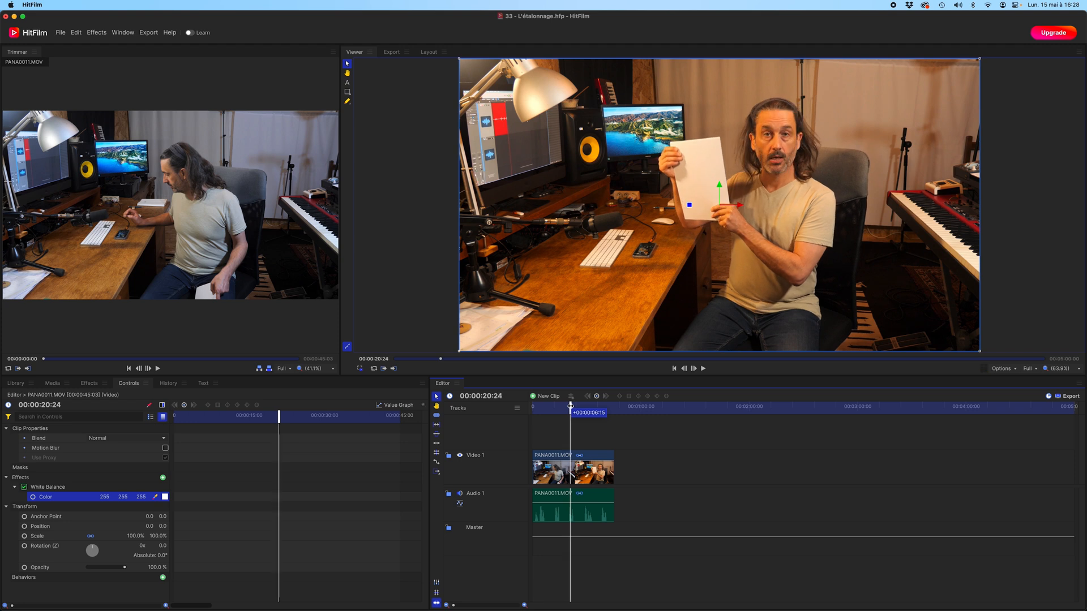
pyautogui.click(164, 497)
pyautogui.click(407, 211)
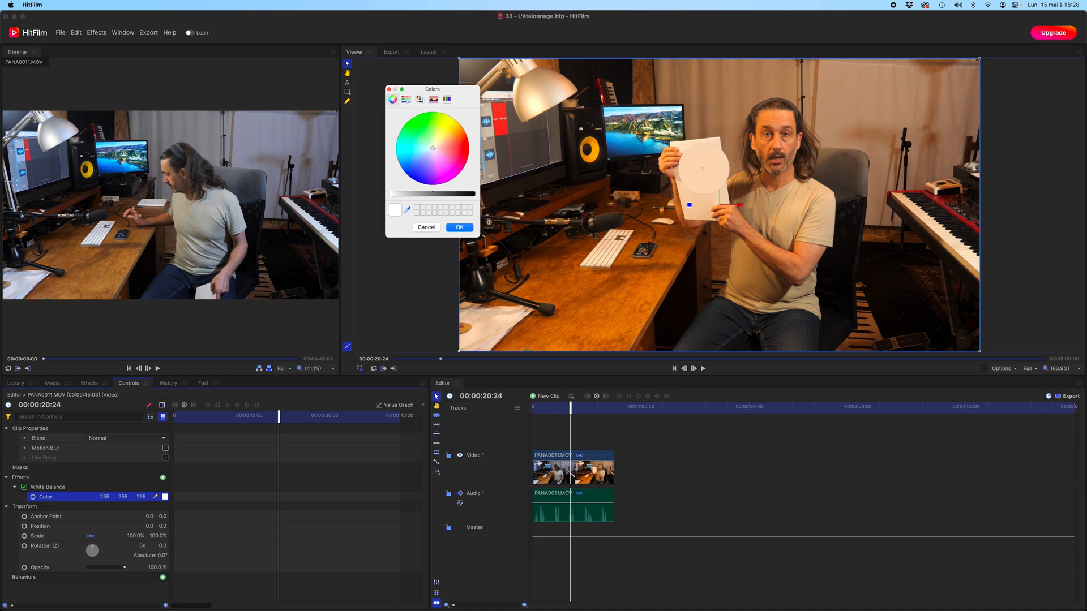
pyautogui.click(703, 168)
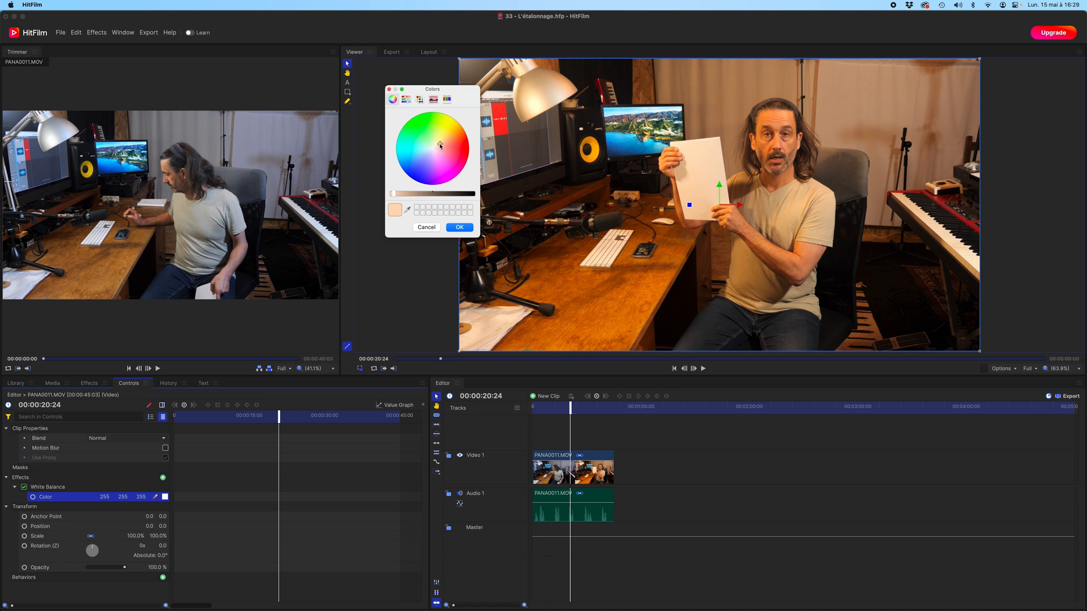
pyautogui.click(460, 228)
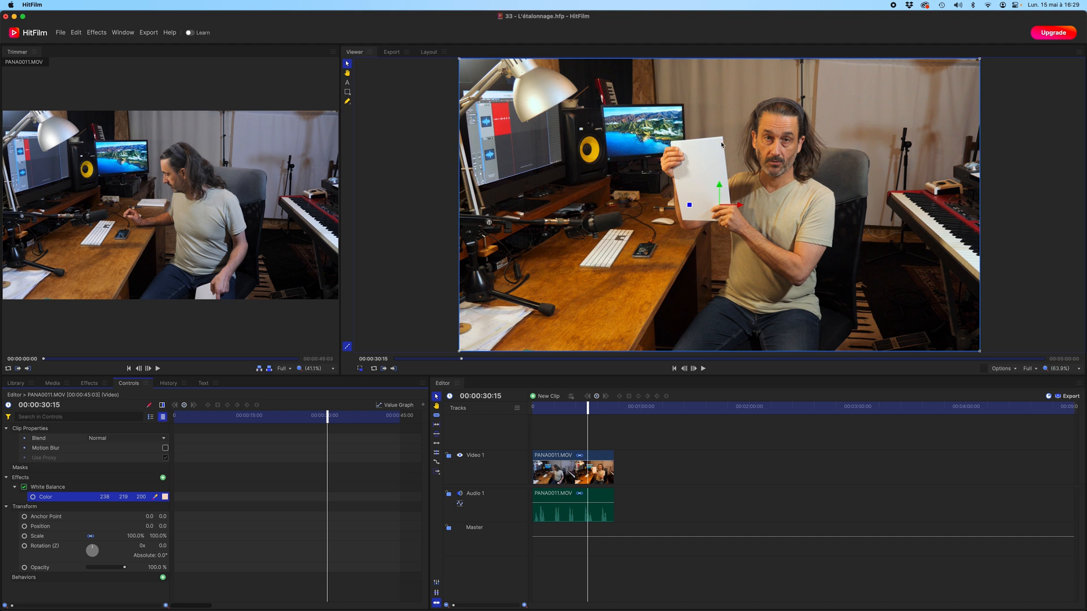
# Delete the PANA0011.MOV clip from the timeline
pyautogui.moveTo(587, 407); pyautogui.dragTo(601, 405)
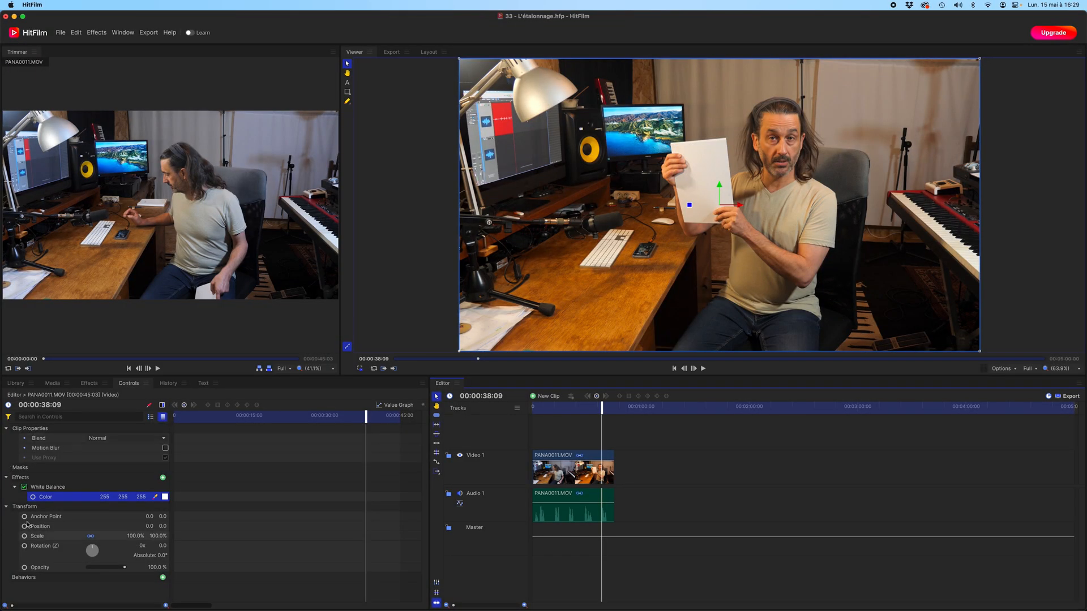
pyautogui.click(27, 478)
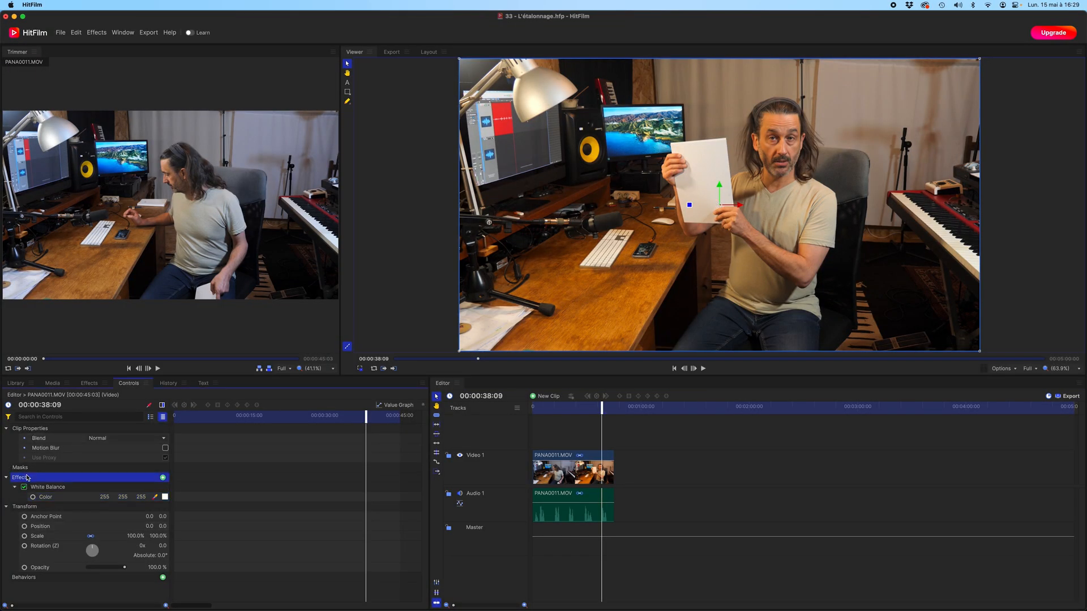
pyautogui.click(541, 471)
pyautogui.press('Delete')
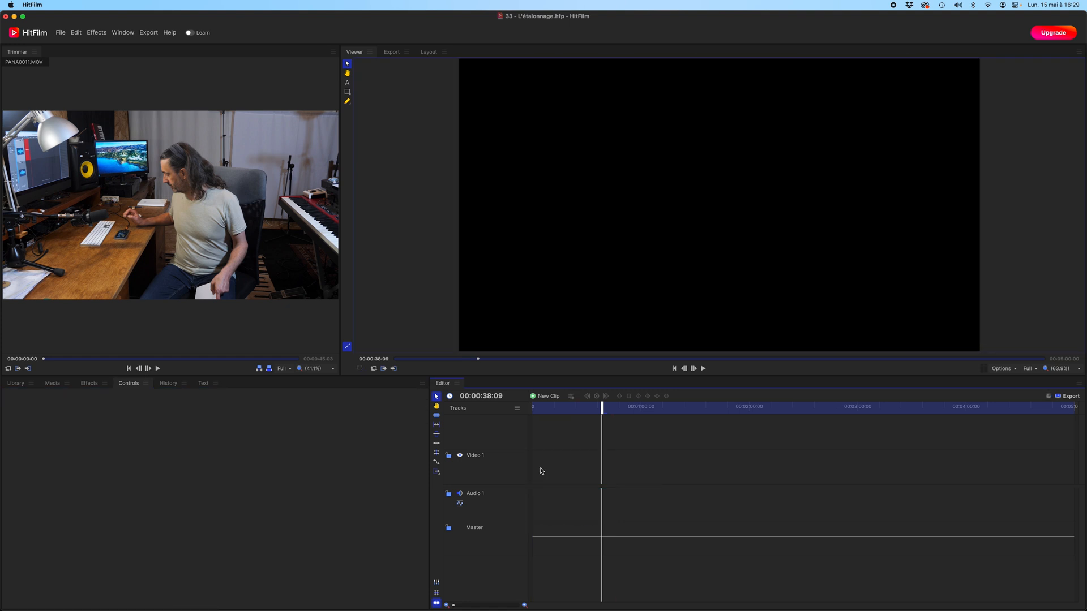
# Show the Scopes panel in the workspace
pyautogui.click(89, 384)
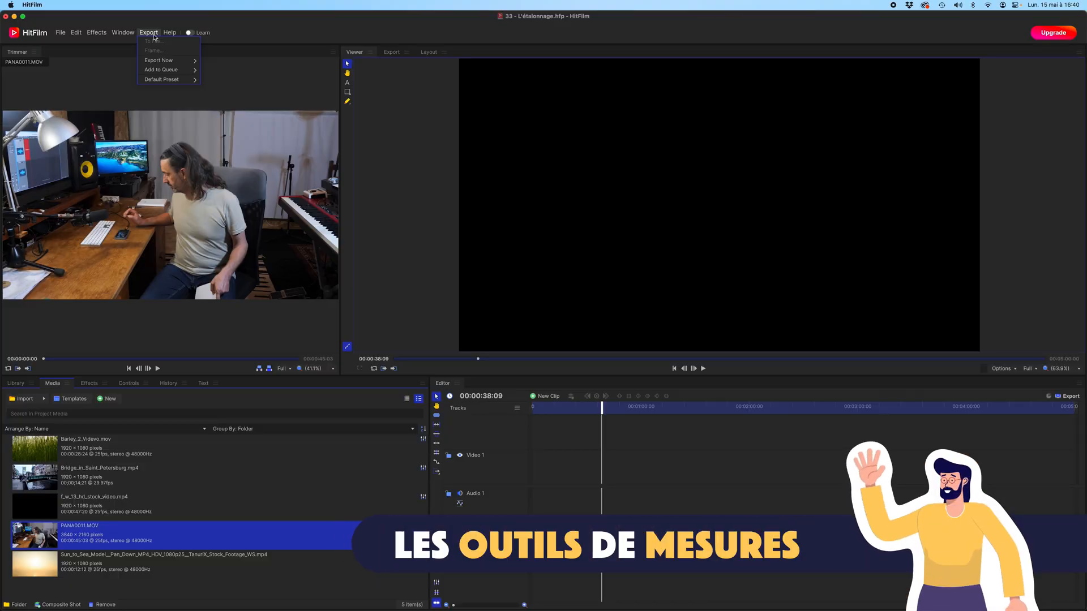
pyautogui.moveTo(119, 33)
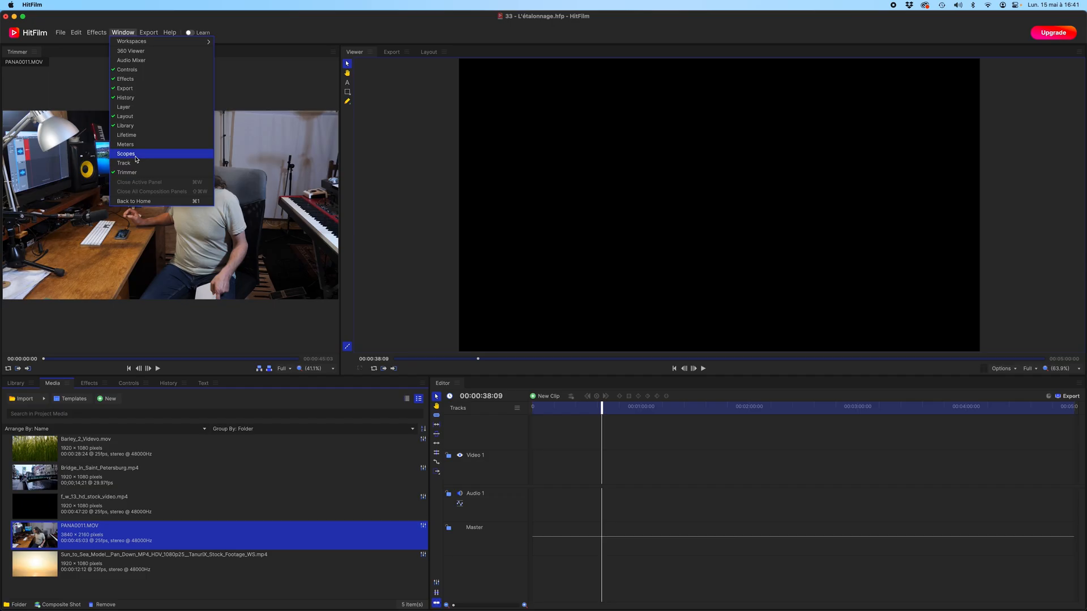
pyautogui.click(136, 160)
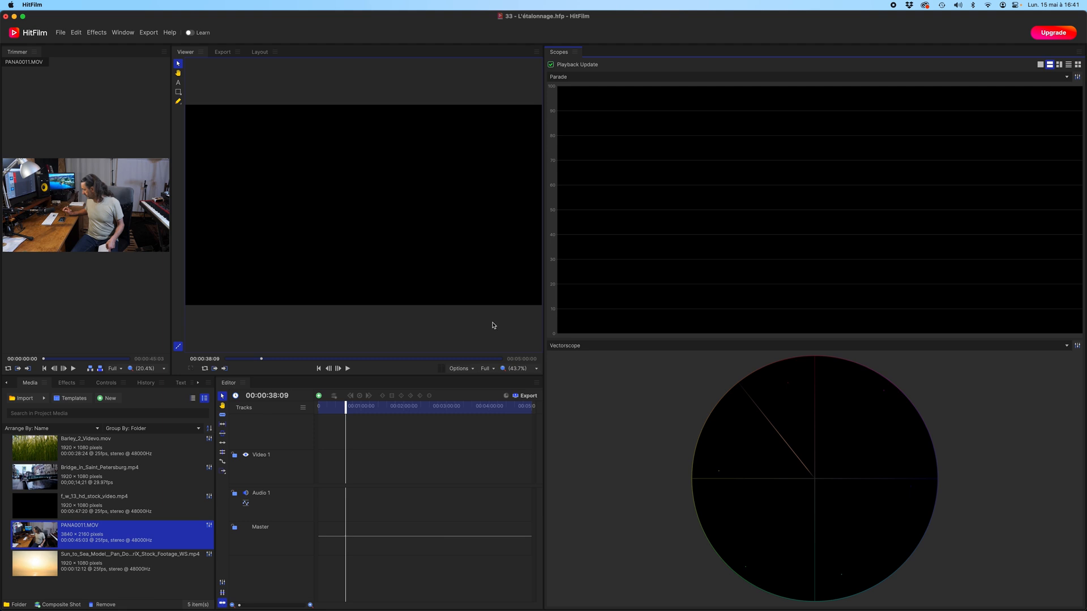
# Add Barley_2_Videvo.mov to the start of the timeline with matching sequence settings, and park the playhead at 00:00:12:13
pyautogui.moveTo(23, 457); pyautogui.dragTo(315, 517)
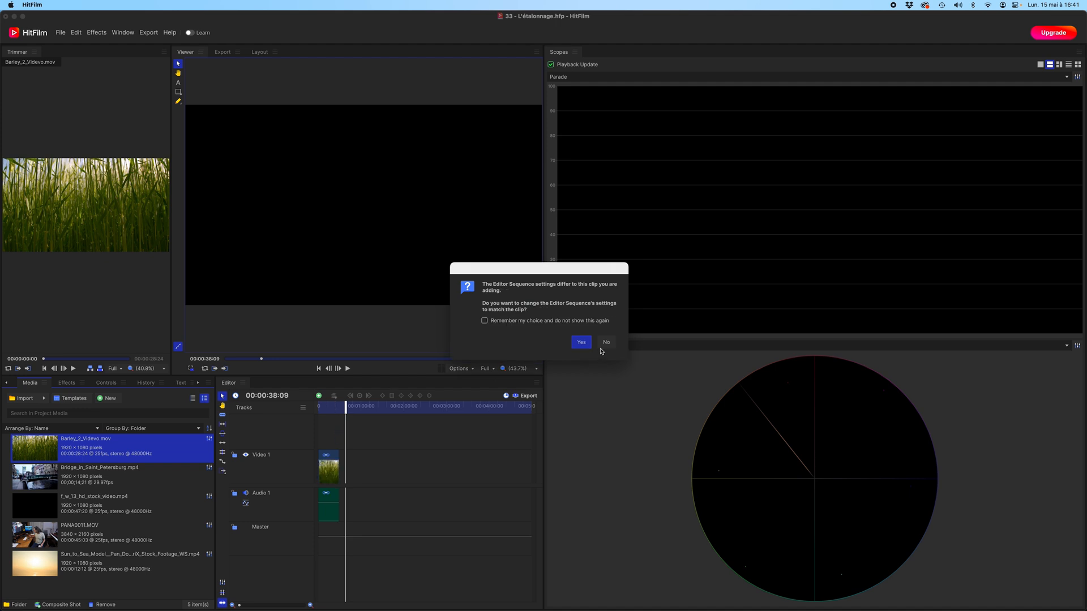
pyautogui.click(581, 342)
pyautogui.click(330, 411)
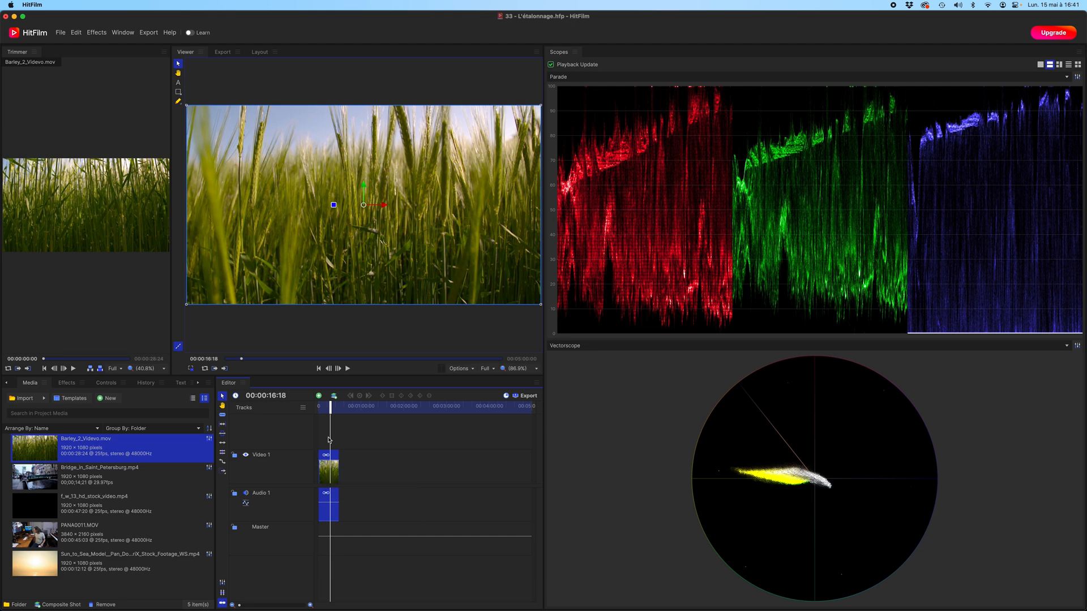
pyautogui.moveTo(331, 403); pyautogui.dragTo(328, 405)
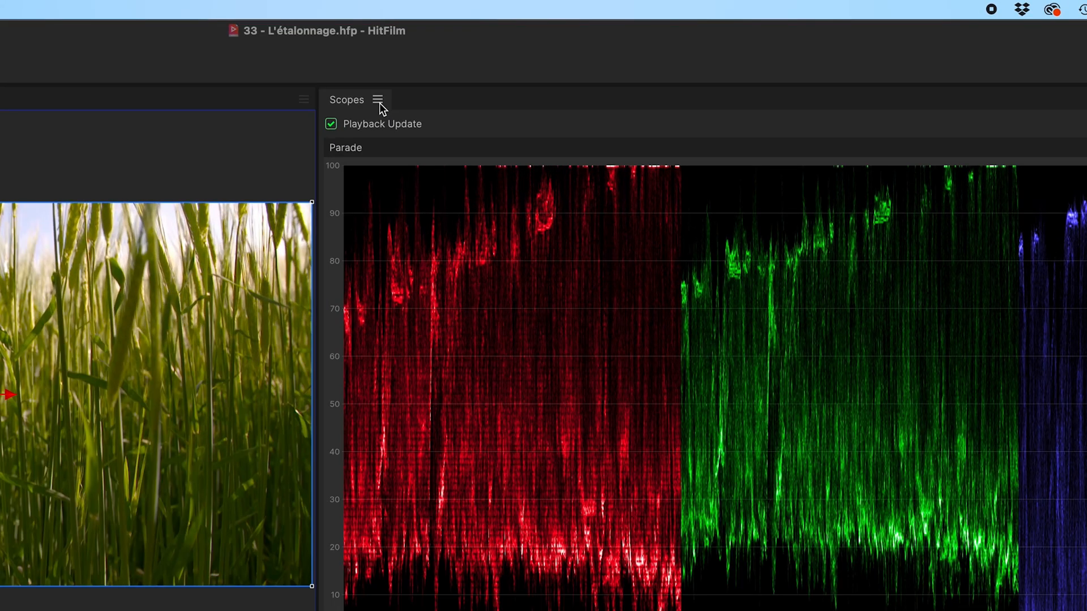
# Float the Scopes panel as a separate window and try moving it aside
pyautogui.click(379, 103)
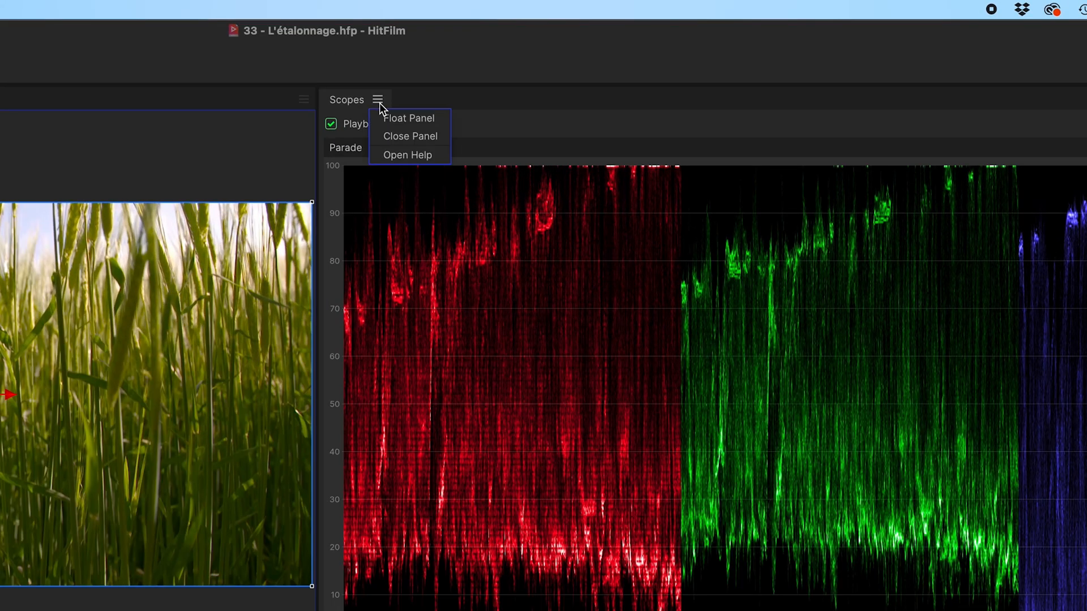
pyautogui.click(401, 121)
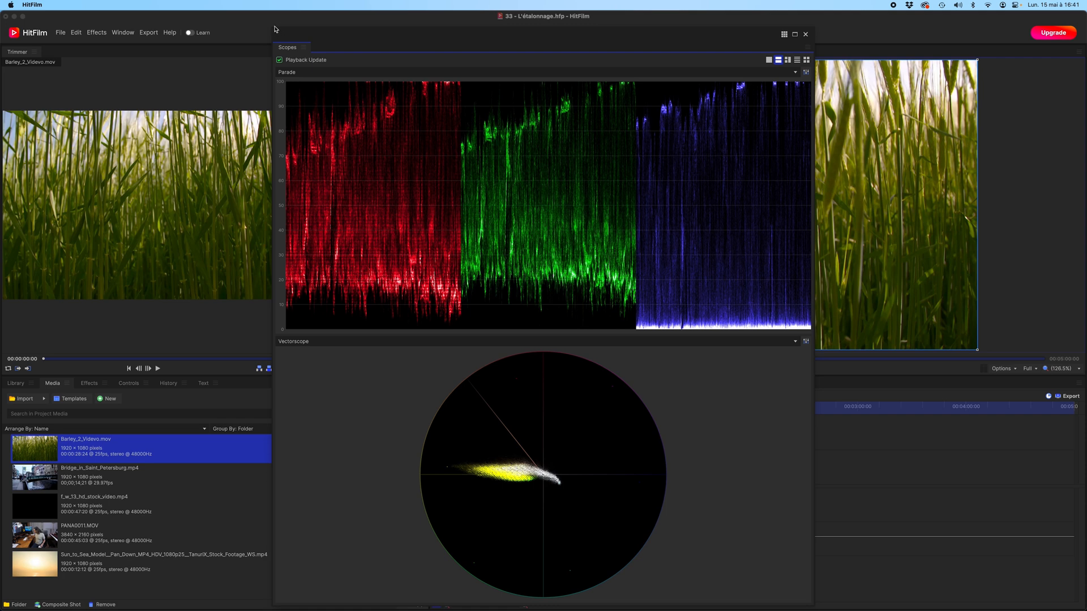
pyautogui.click(304, 47)
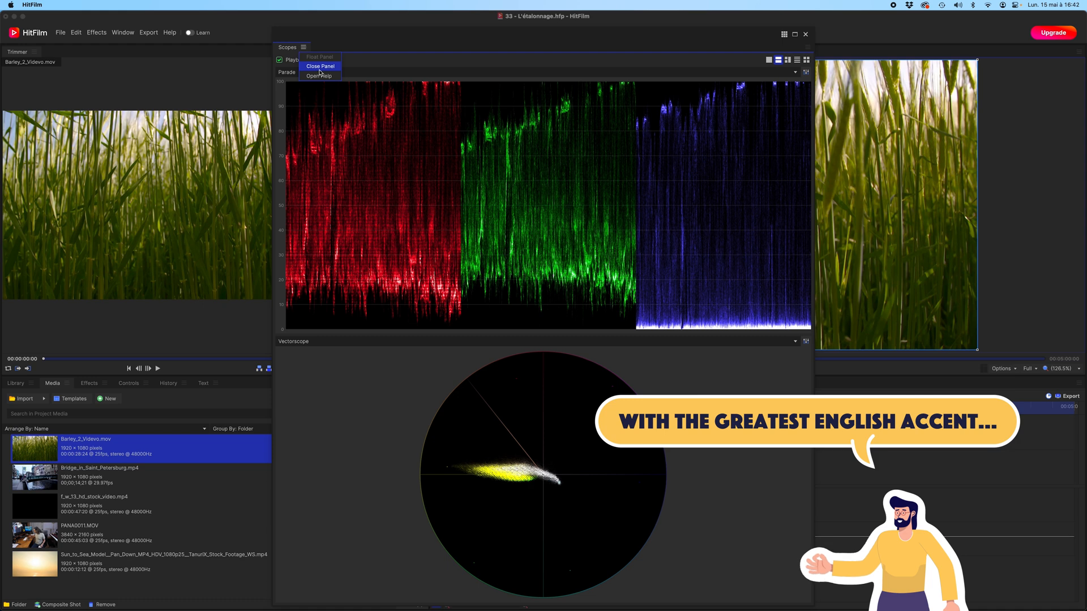
pyautogui.click(294, 35)
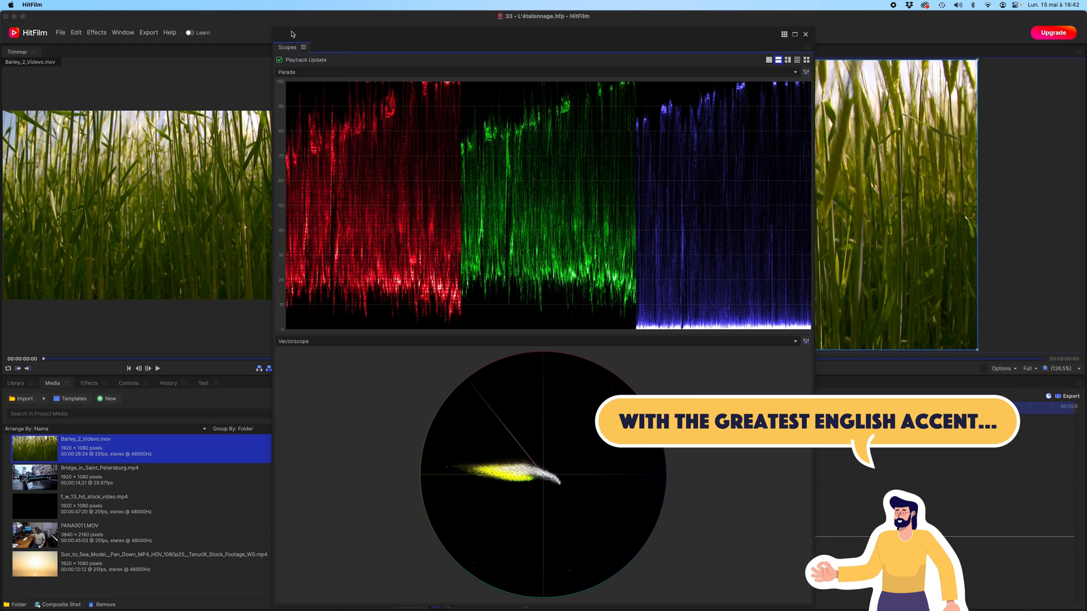
pyautogui.moveTo(273, 31); pyautogui.dragTo(392, 34)
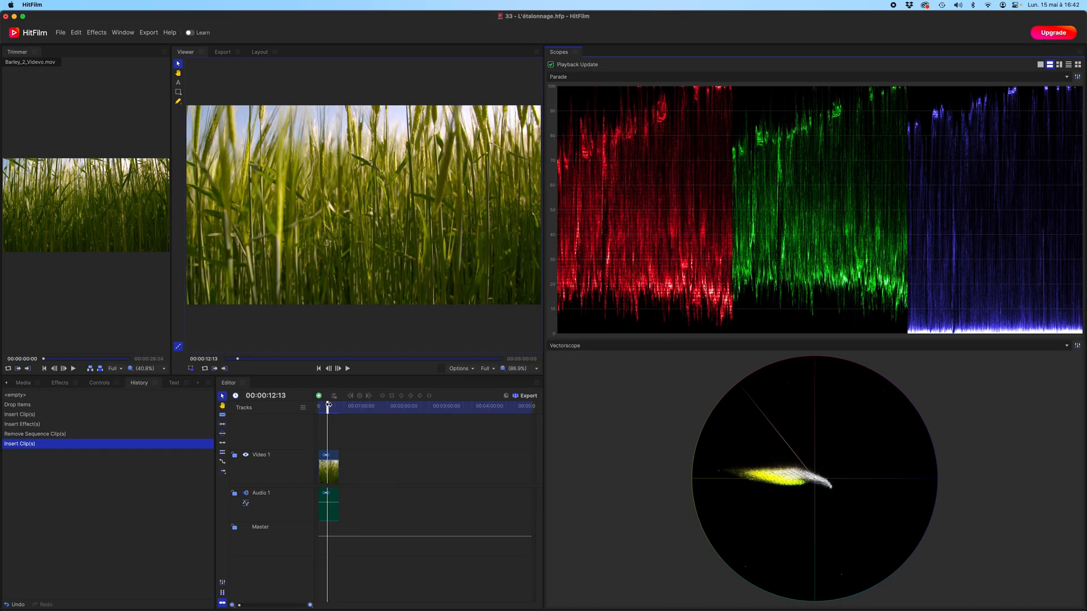
# Shorten the timeline's work area to the end of the barley clip
pyautogui.moveTo(343, 406); pyautogui.dragTo(339, 406)
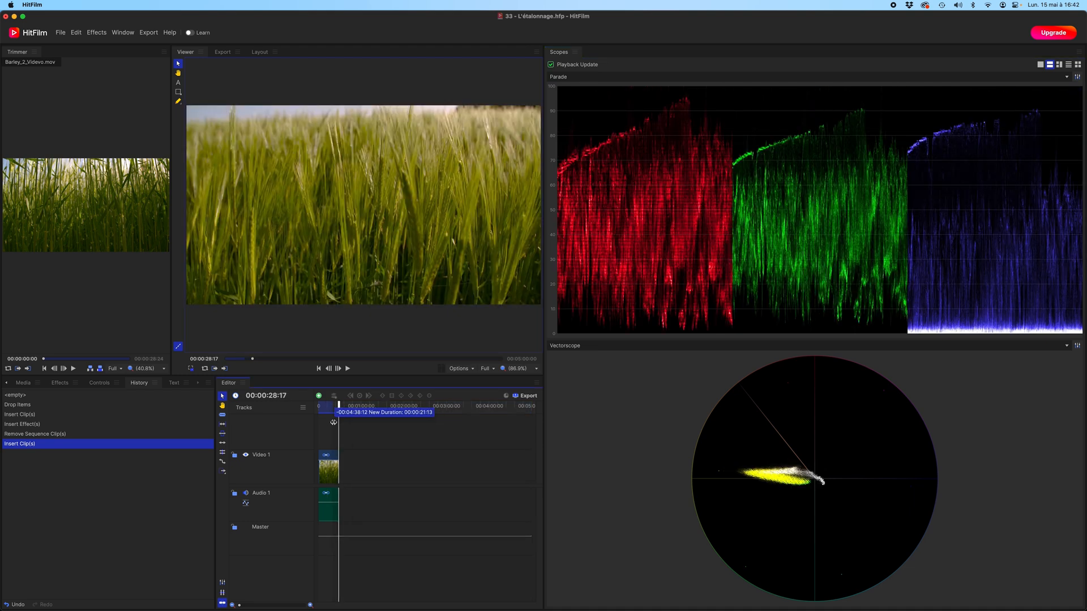
pyautogui.moveTo(335, 420); pyautogui.dragTo(340, 421)
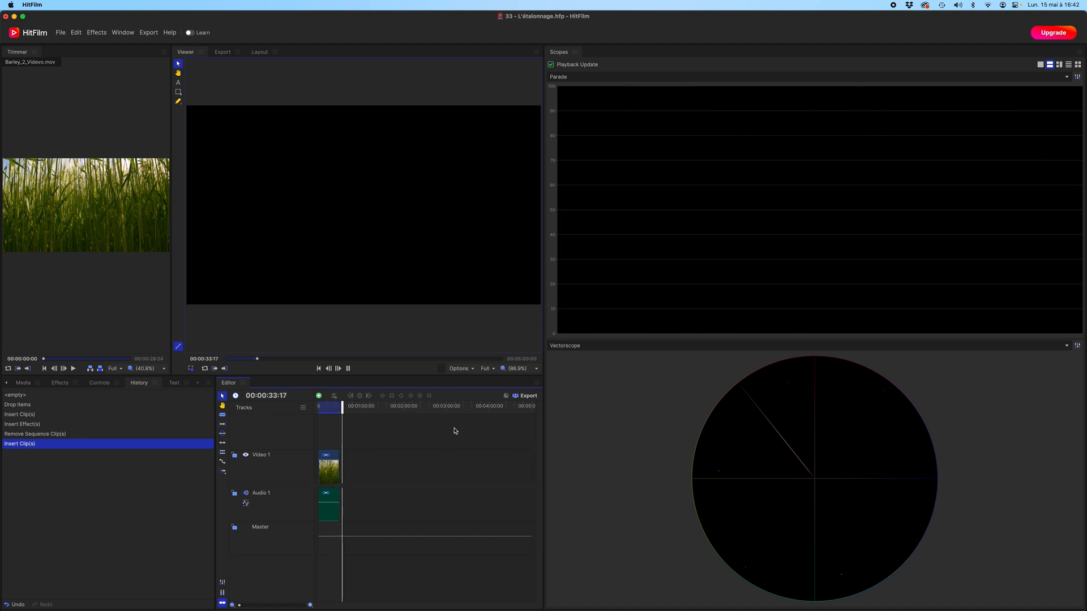
# Enable looped playback and play the barley clip with the scopes updating, pausing at 00:00:26:18
pyautogui.click(205, 368)
pyautogui.click(331, 409)
pyautogui.press('space')
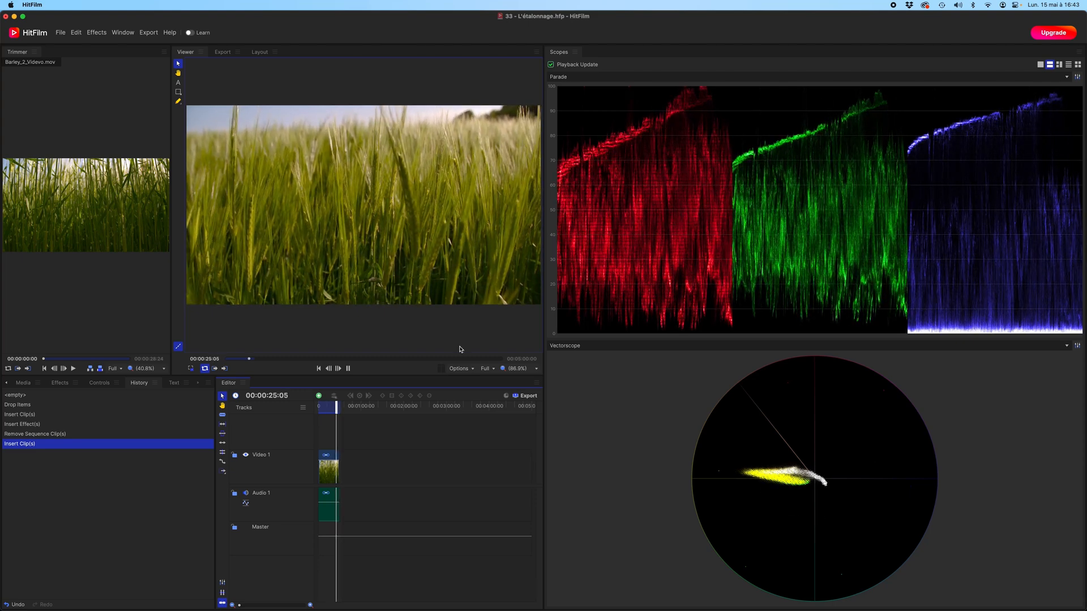
pyautogui.press('space')
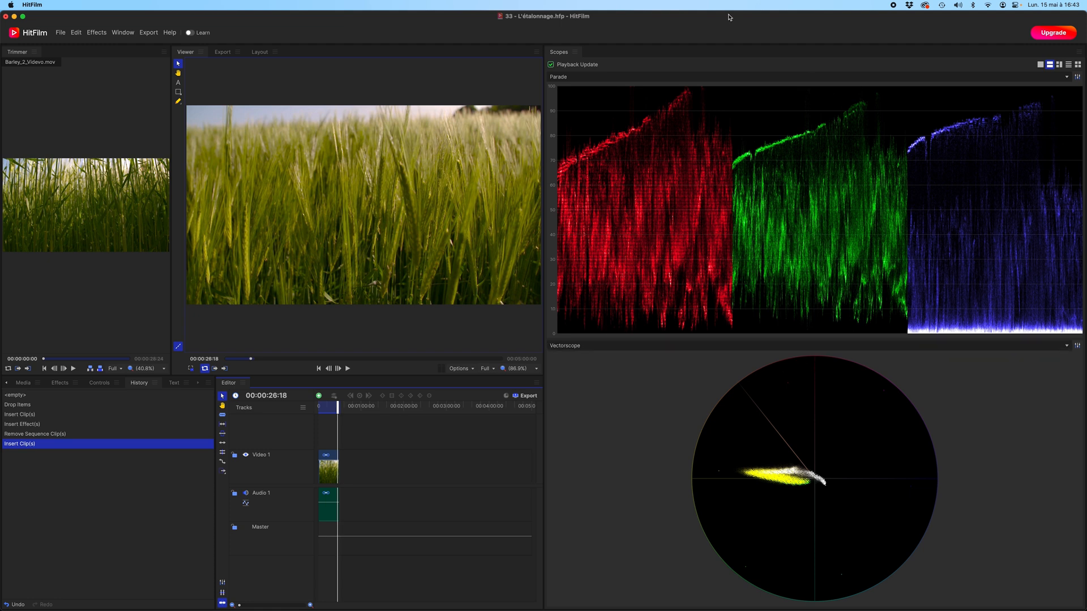
# Switch the Scopes panel to the One Scope layout and display the Waveform
pyautogui.click(1040, 64)
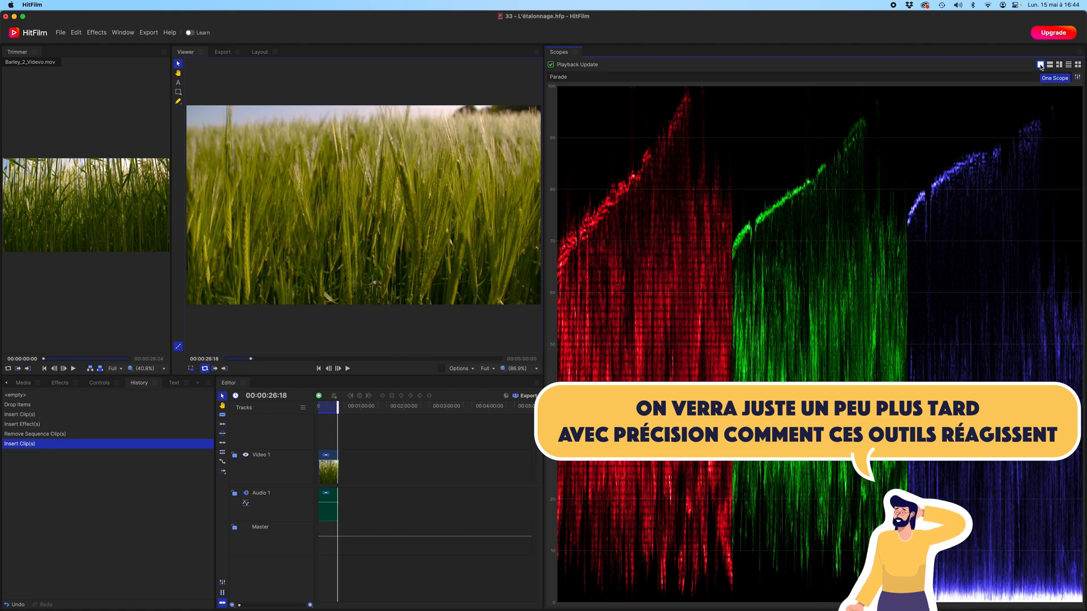
pyautogui.click(1065, 81)
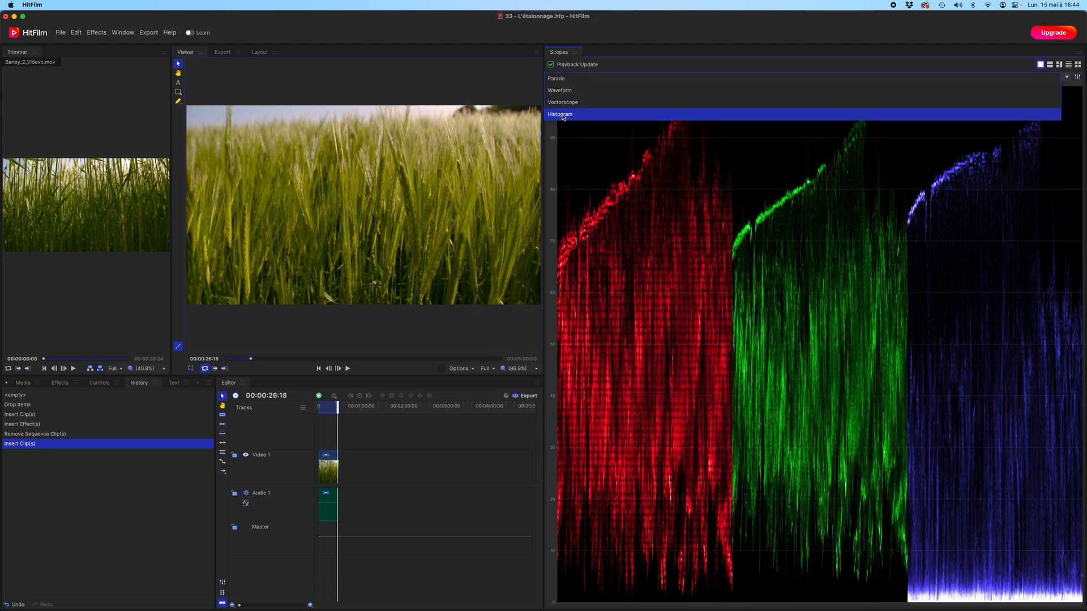
pyautogui.click(563, 92)
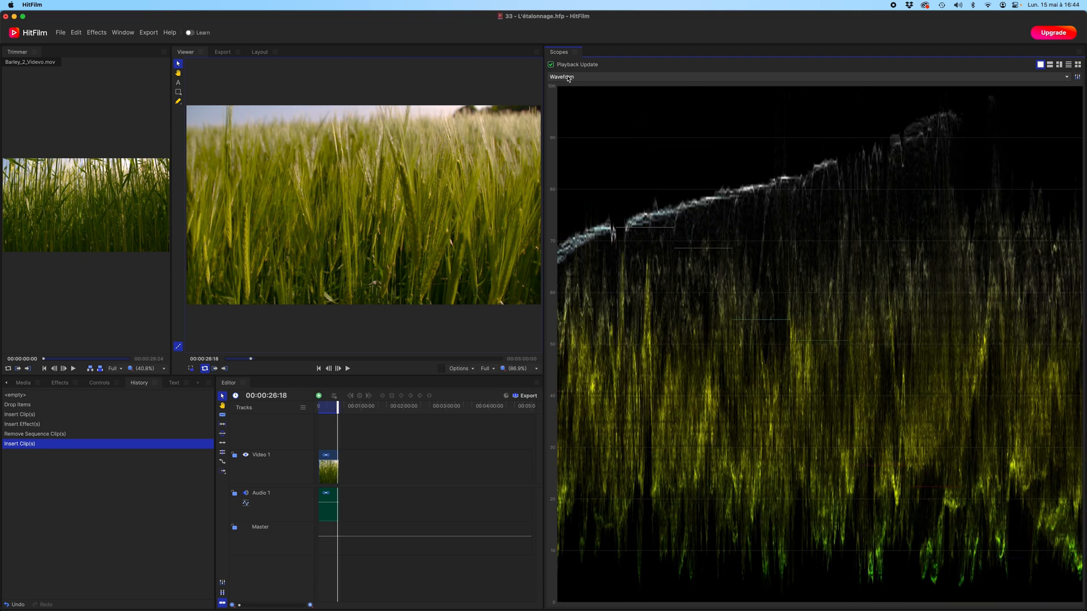
# Set the single scope to Parade, try the two- and three-scope layouts, and display four scopes stacked in rows
pyautogui.click(568, 78)
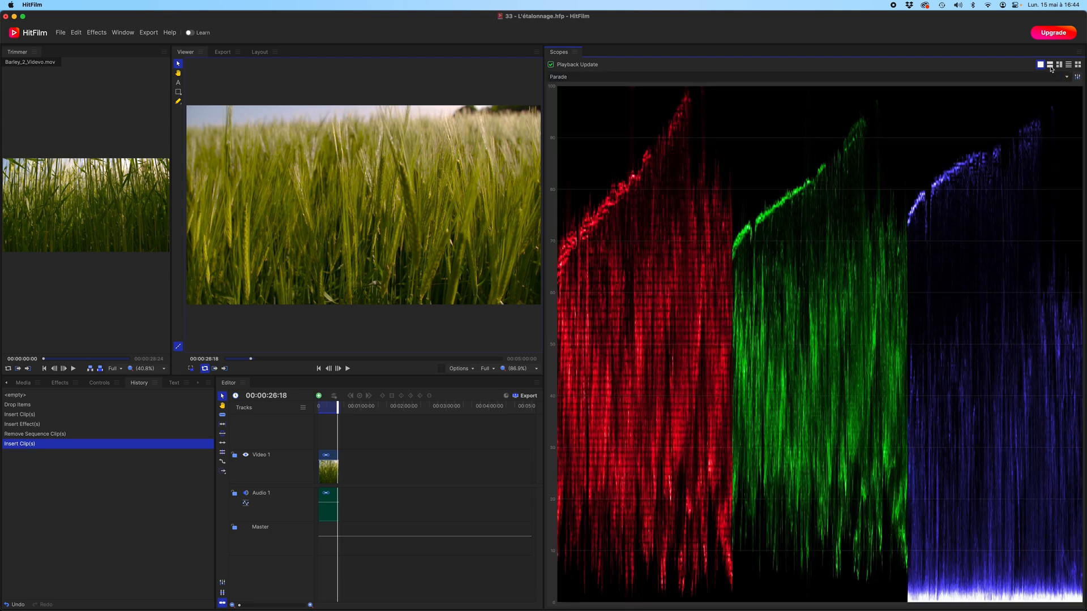
pyautogui.click(1050, 65)
pyautogui.click(1058, 65)
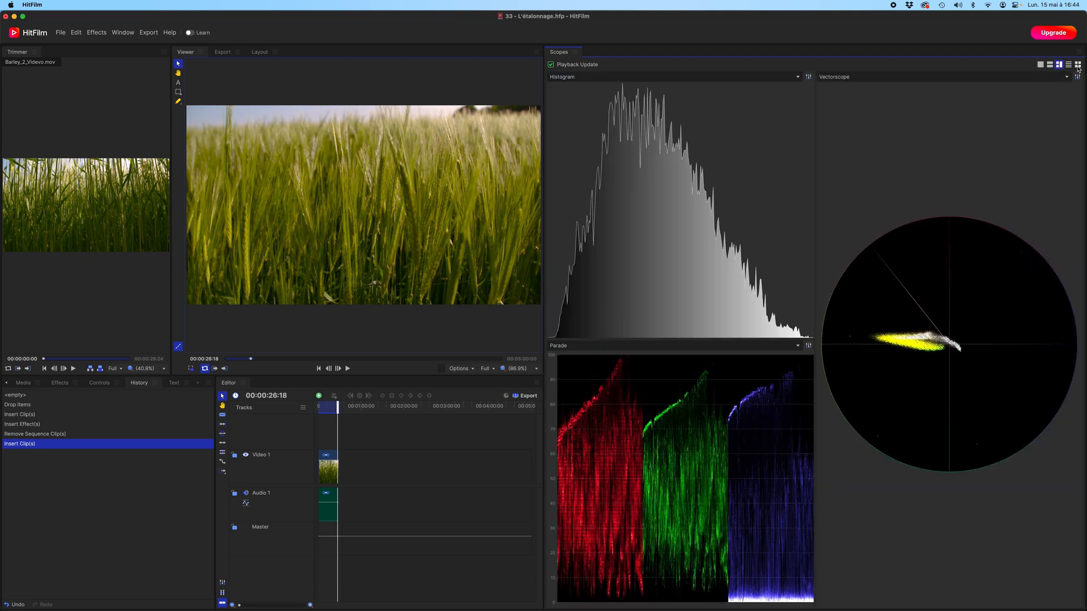
pyautogui.click(1068, 65)
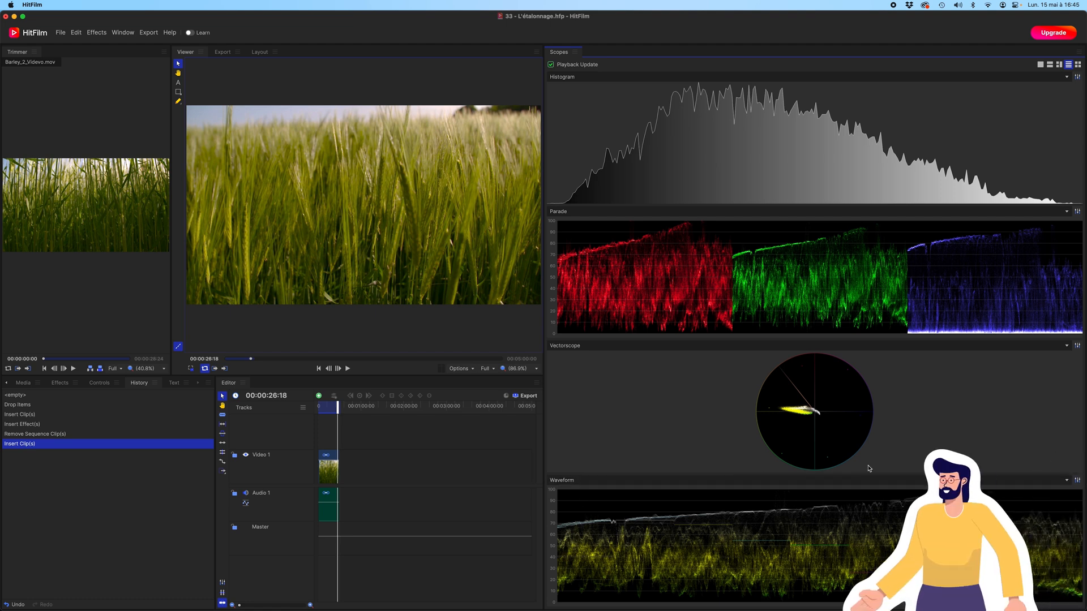
# Open the Waveform scope's settings and review the available display modes
pyautogui.click(1078, 480)
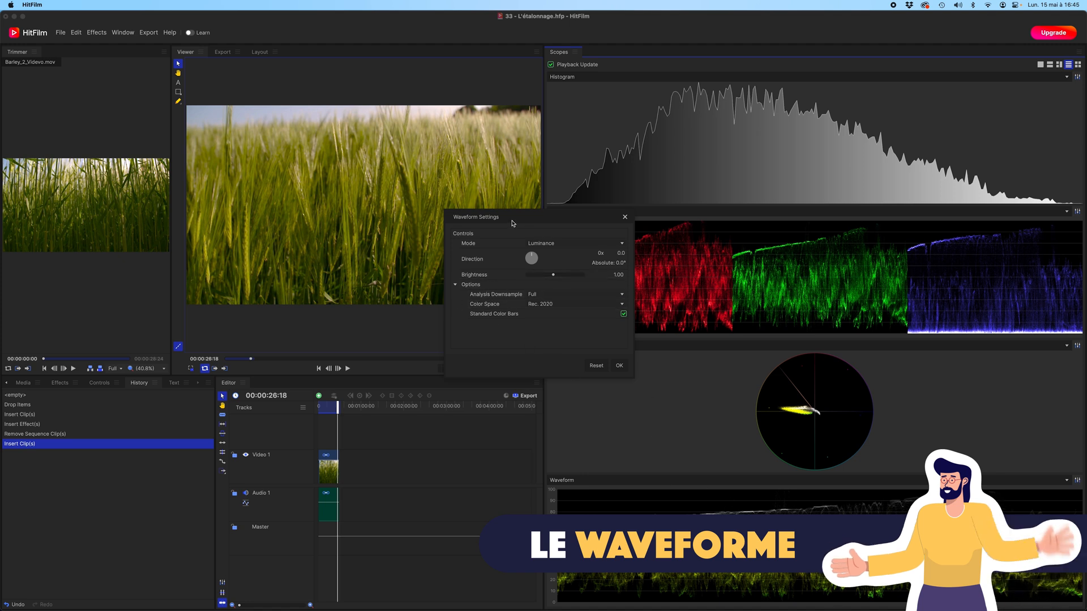
pyautogui.click(565, 243)
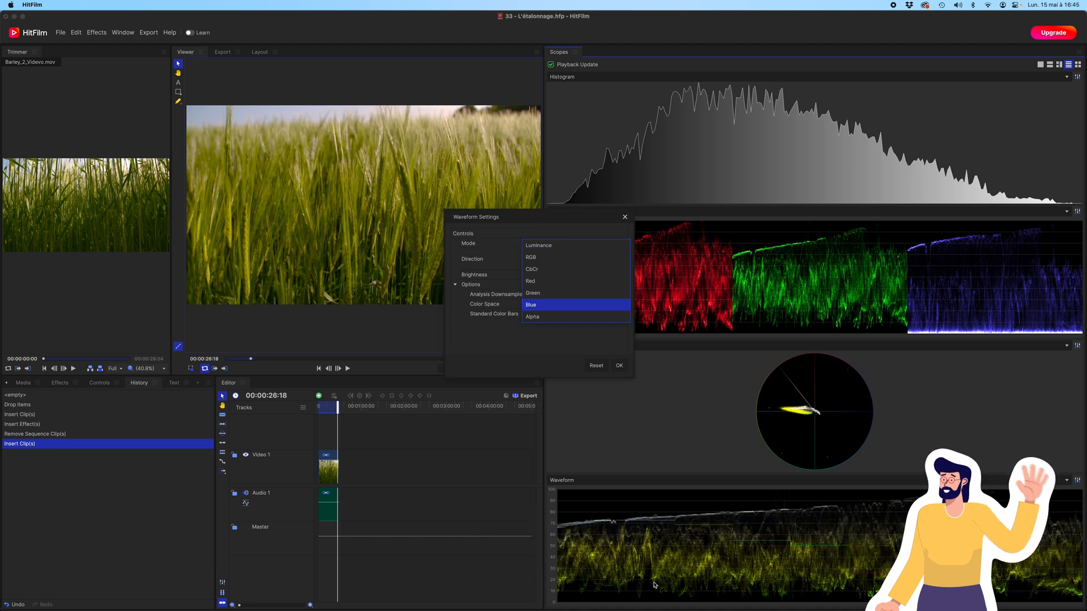
pyautogui.click(592, 368)
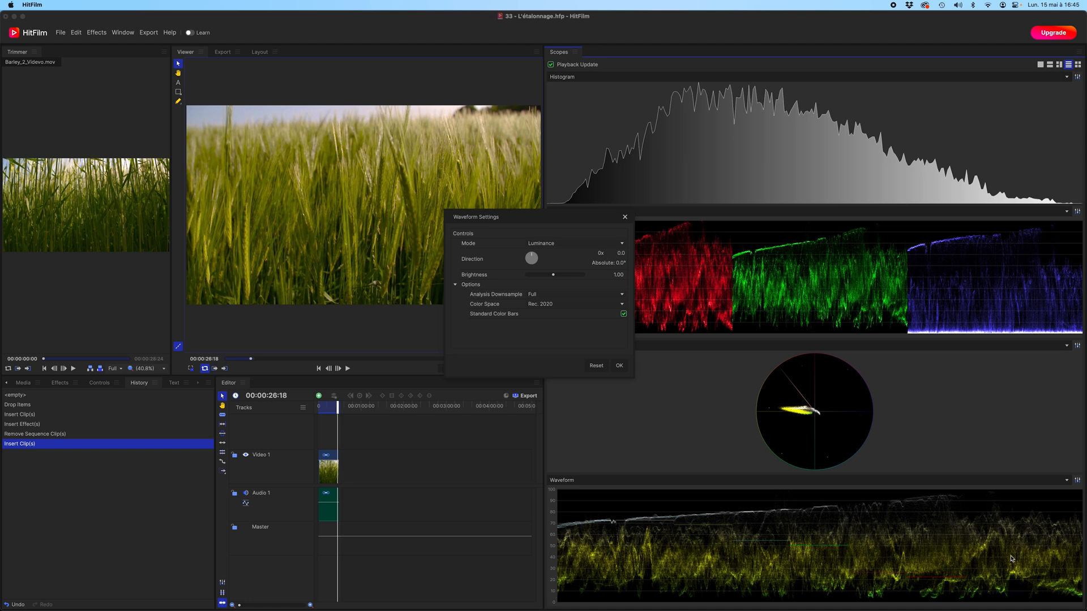
# Preview the waveform in individual colour channel modes, including Red, and in Alpha mode
pyautogui.click(526, 243)
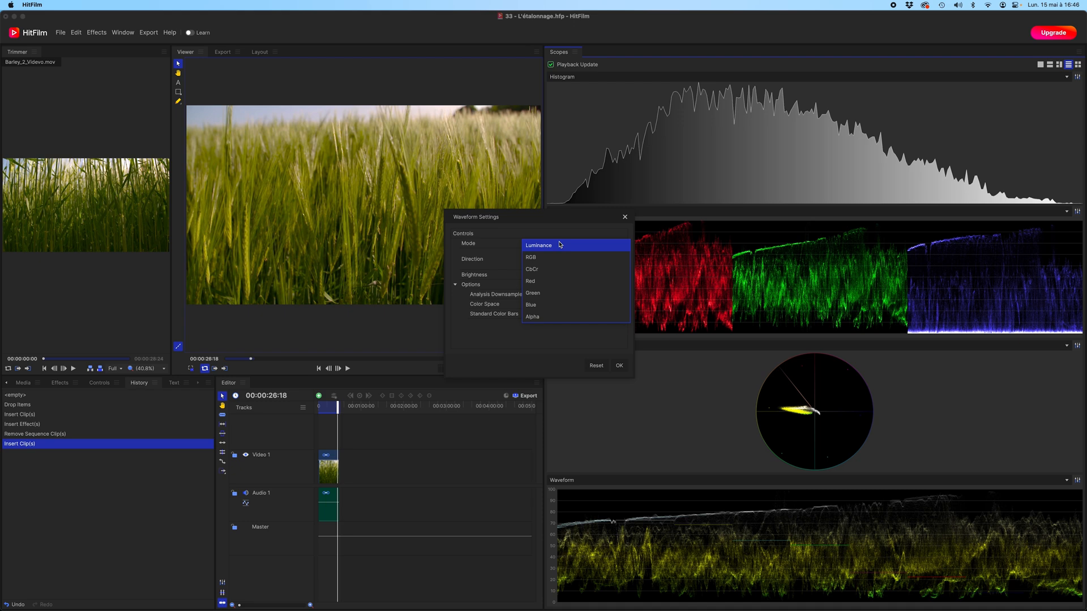
pyautogui.click(541, 281)
pyautogui.click(547, 245)
pyautogui.click(543, 281)
pyautogui.click(546, 248)
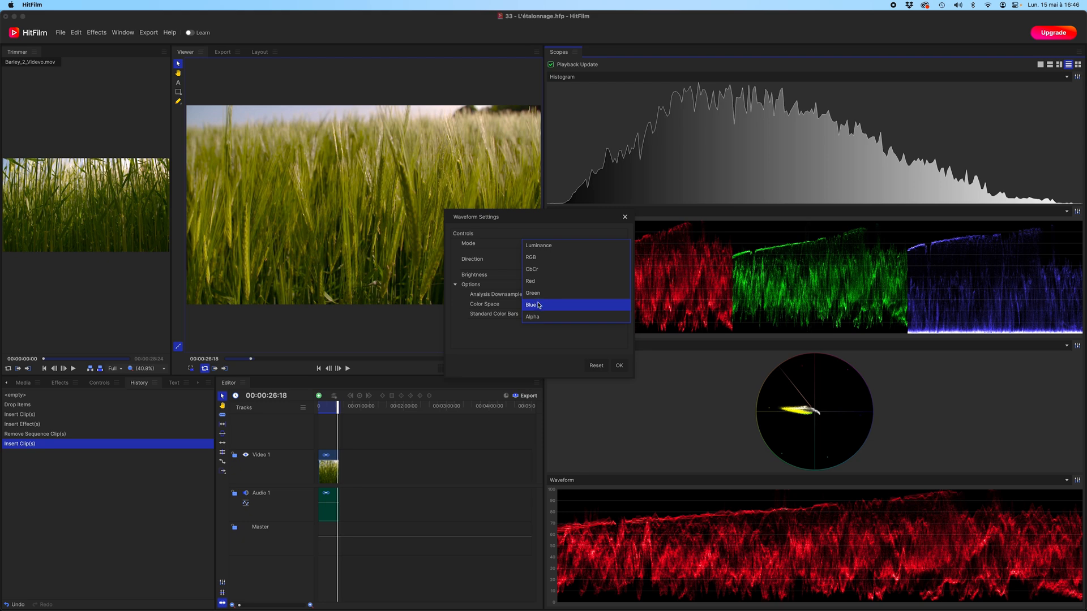
pyautogui.click(542, 292)
pyautogui.click(546, 247)
pyautogui.click(540, 317)
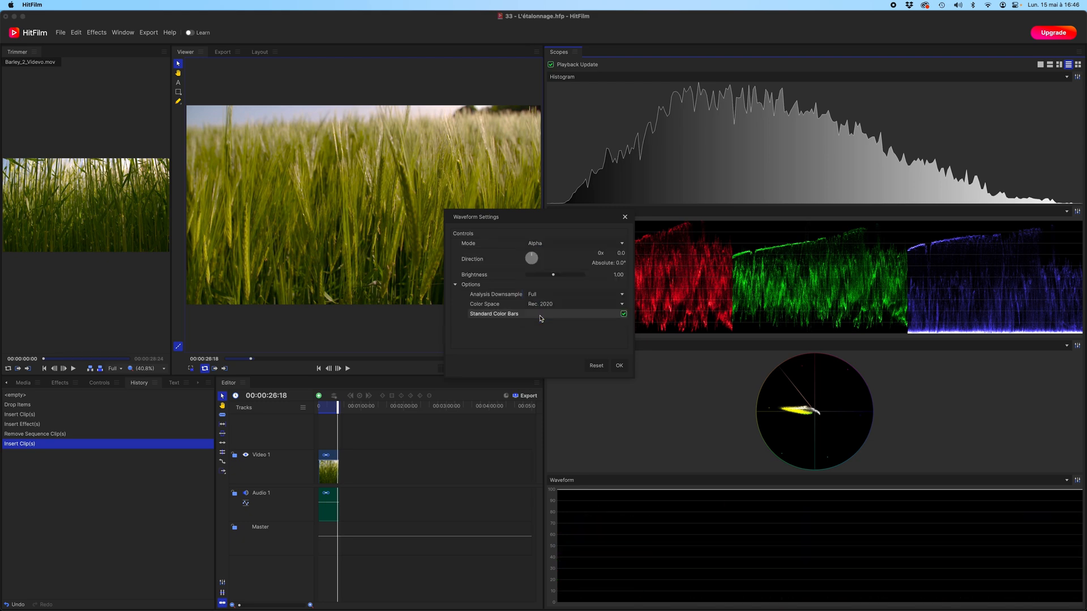
# Preview the waveform in RGB mode, then restore Luminance mode and close the Waveform settings
pyautogui.click(552, 245)
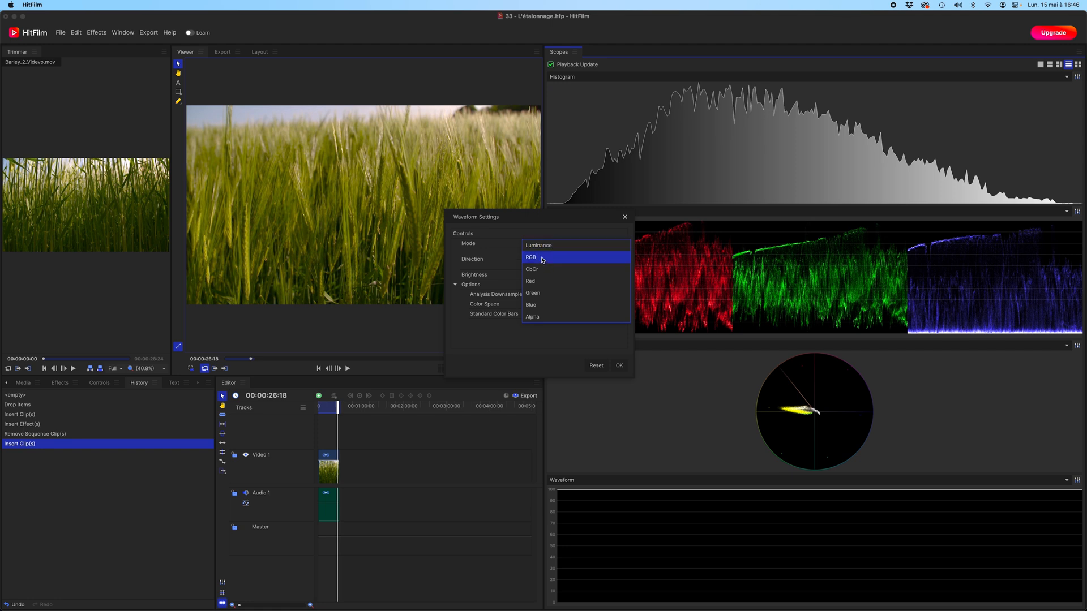
pyautogui.click(543, 260)
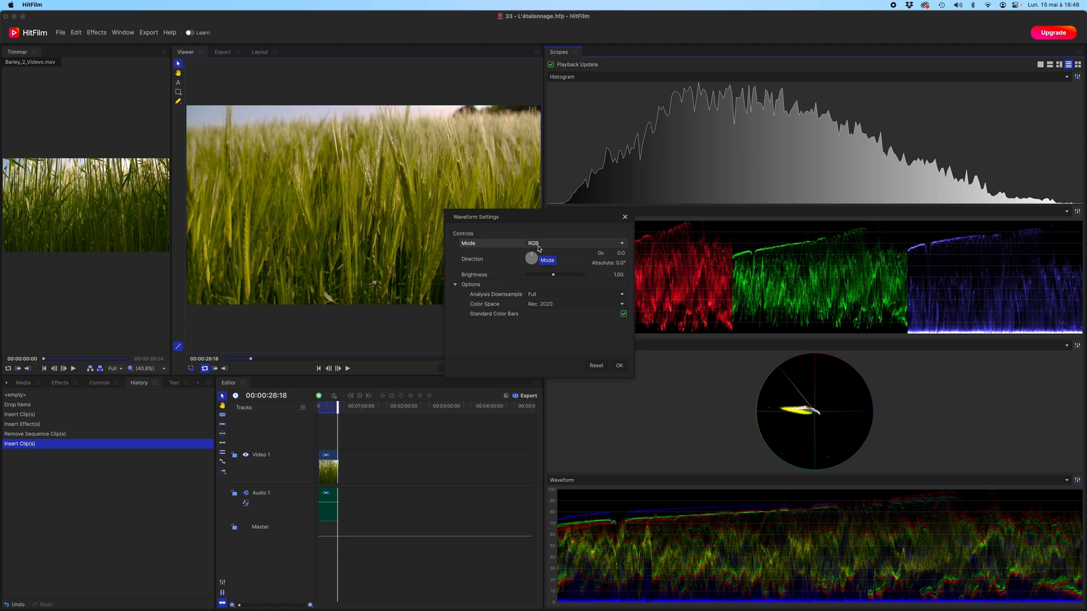
pyautogui.click(571, 243)
pyautogui.click(563, 247)
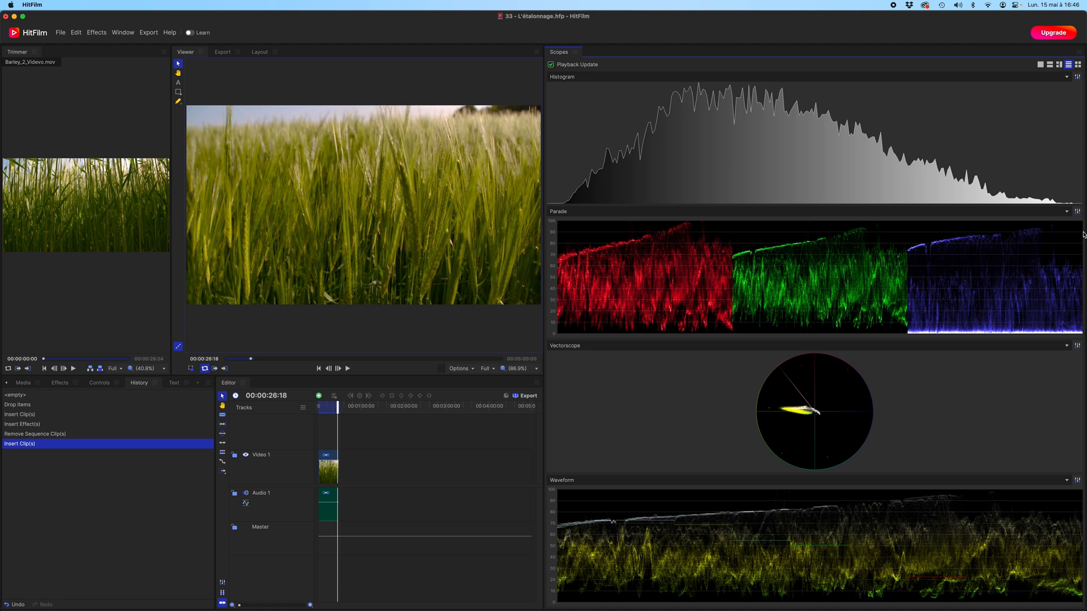
# Review the Parade settings and the Vectorscope settings, closing each without changing anything
pyautogui.click(1077, 211)
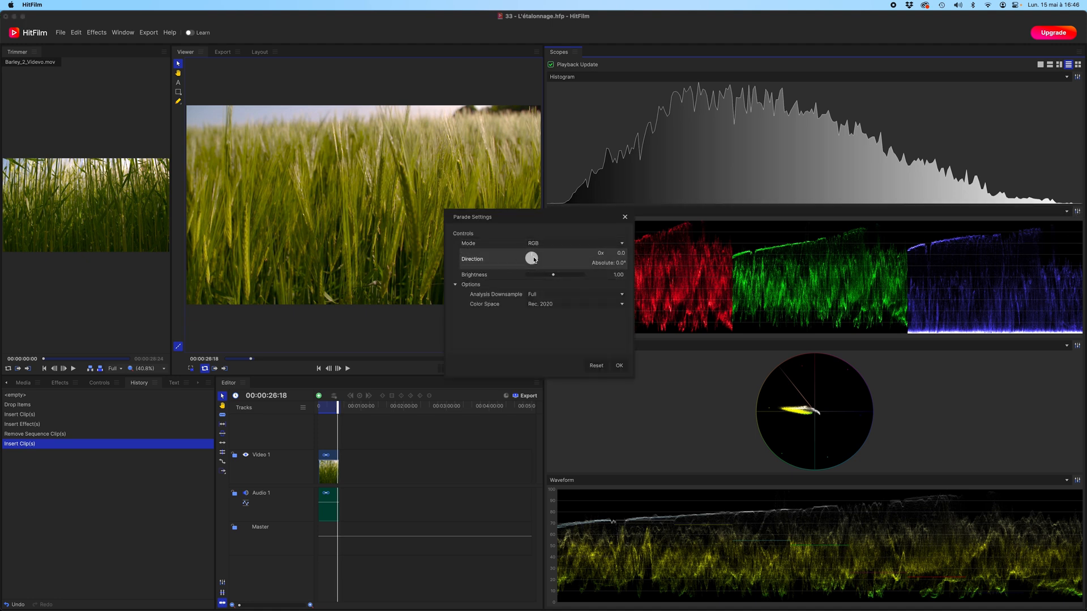
pyautogui.click(619, 366)
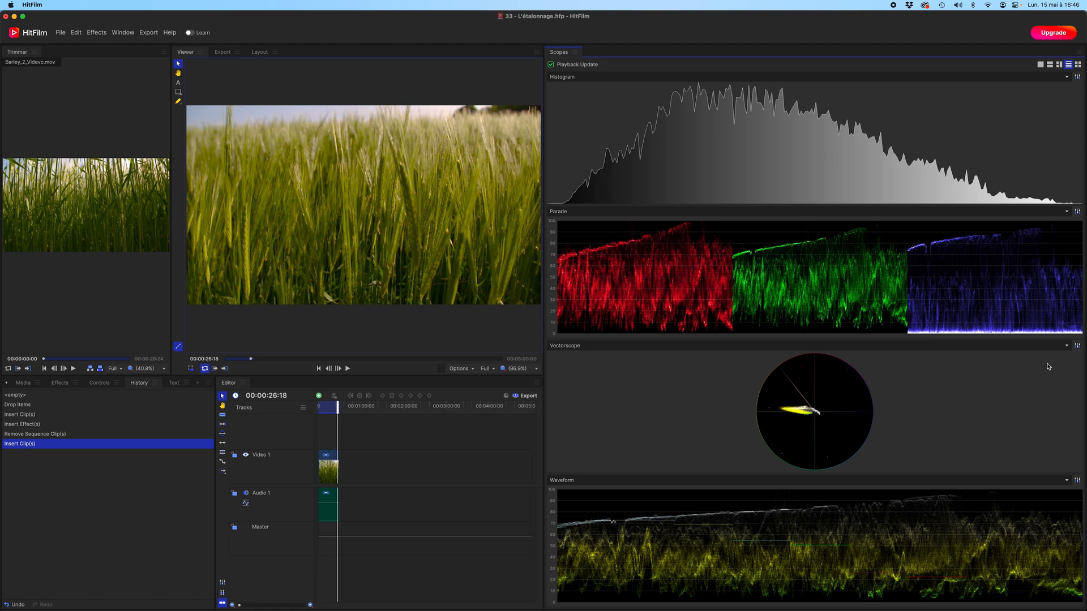
pyautogui.click(1077, 345)
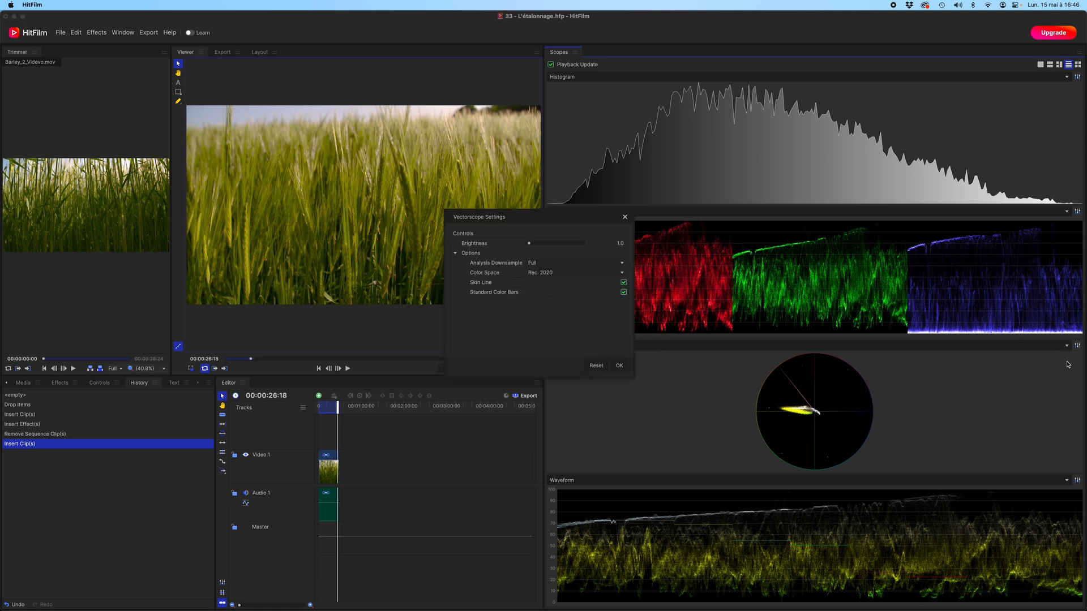
pyautogui.click(619, 366)
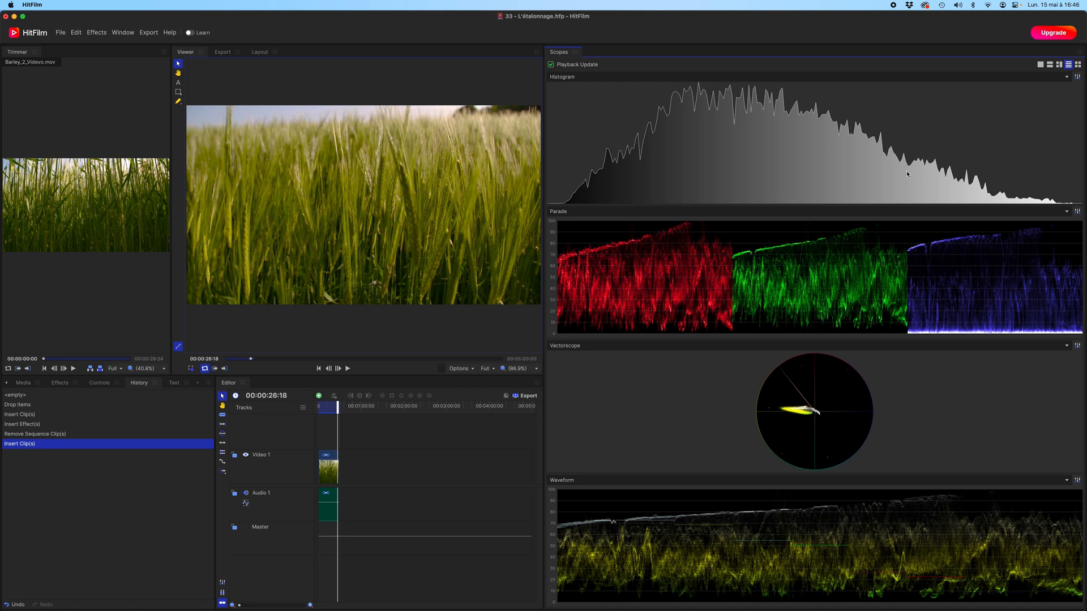
# Use the three-scope layout with the Waveform in place of the Histogram, and show the project media
pyautogui.click(1058, 64)
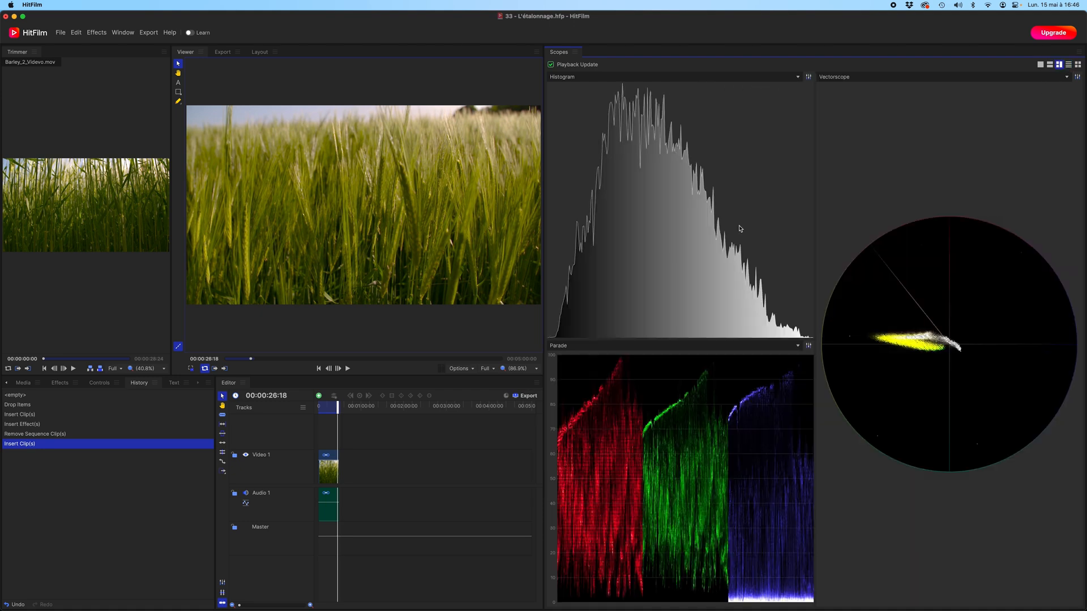
pyautogui.click(682, 78)
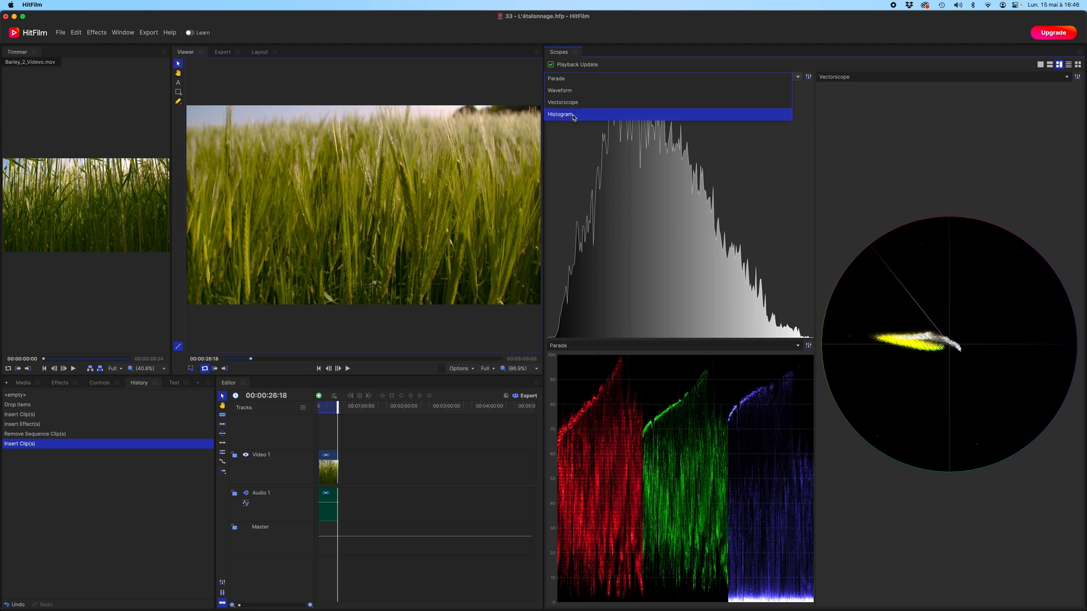
pyautogui.click(573, 92)
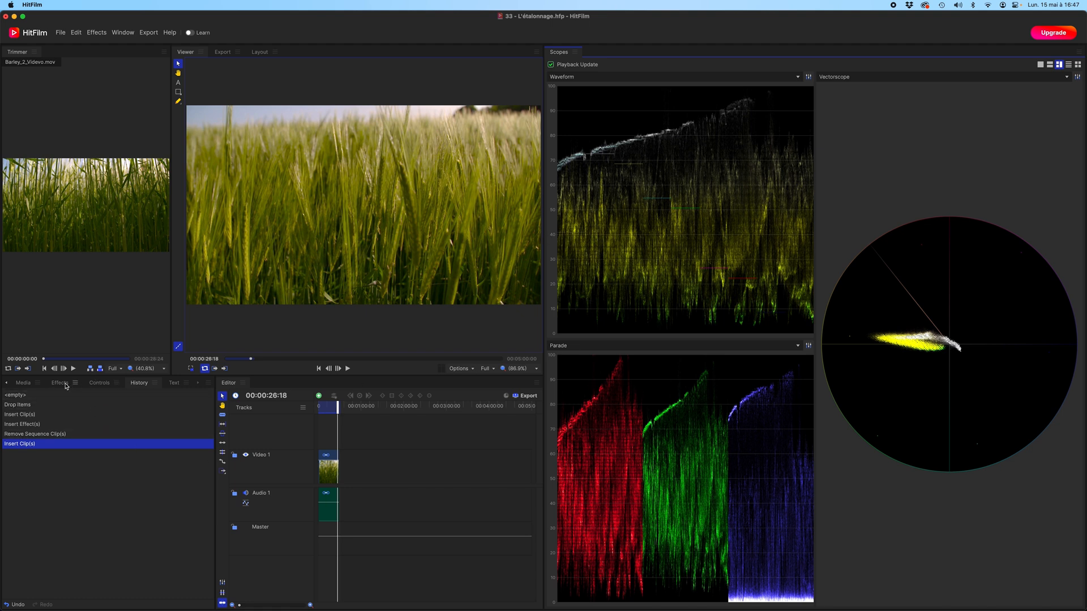
pyautogui.click(26, 383)
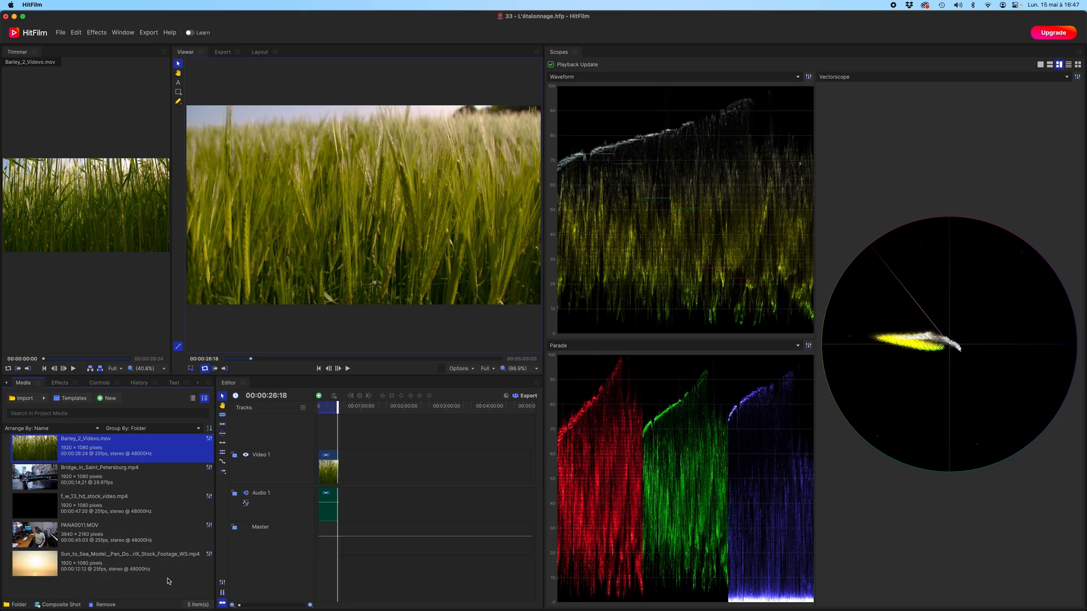
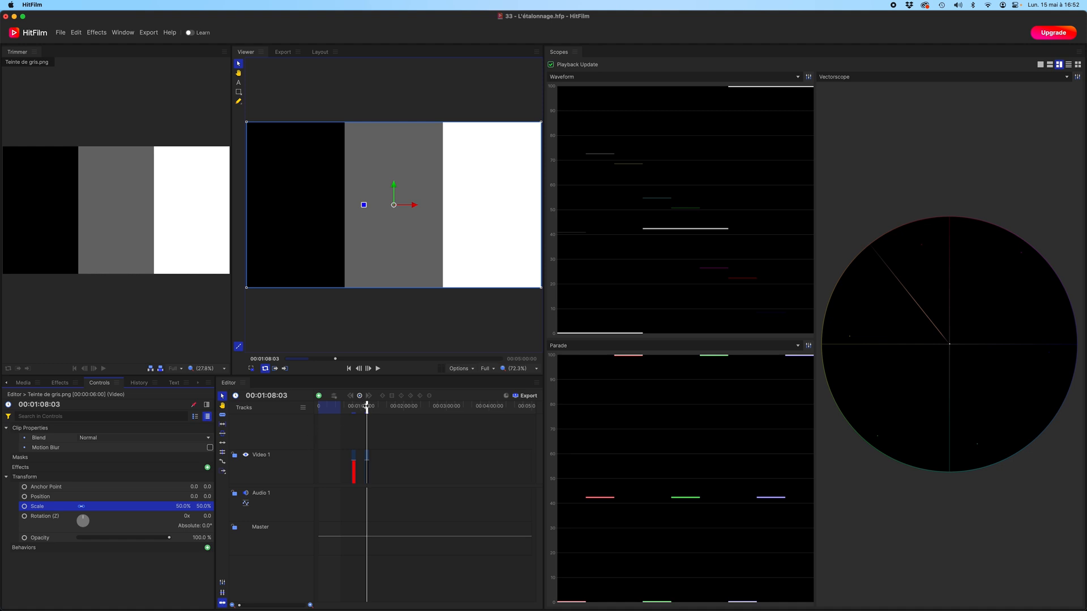
# Move the playhead to the Rouge vert bleu.png clip at 00:00:49:15 and set its scale to 50%
pyautogui.moveTo(367, 405); pyautogui.dragTo(352, 444)
pyautogui.click(353, 479)
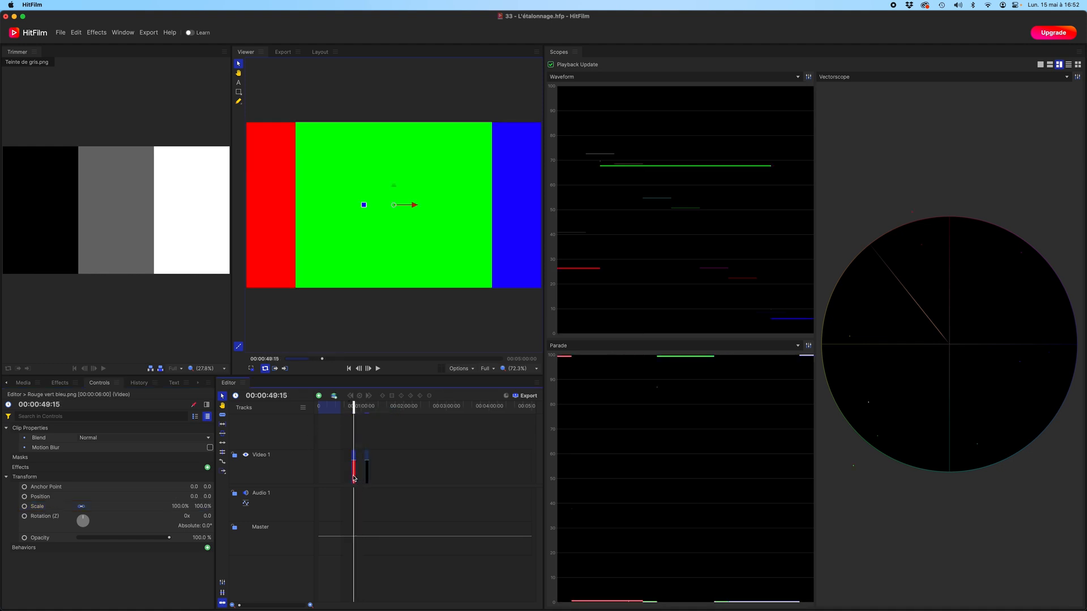
pyautogui.click(179, 506)
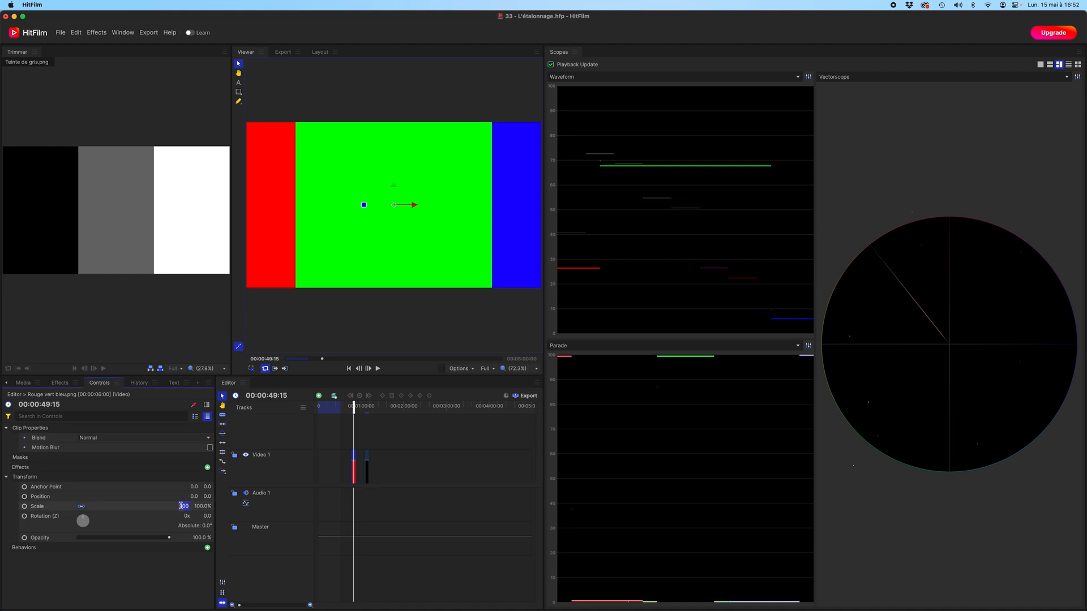
pyautogui.write('50')
pyautogui.press('Return')
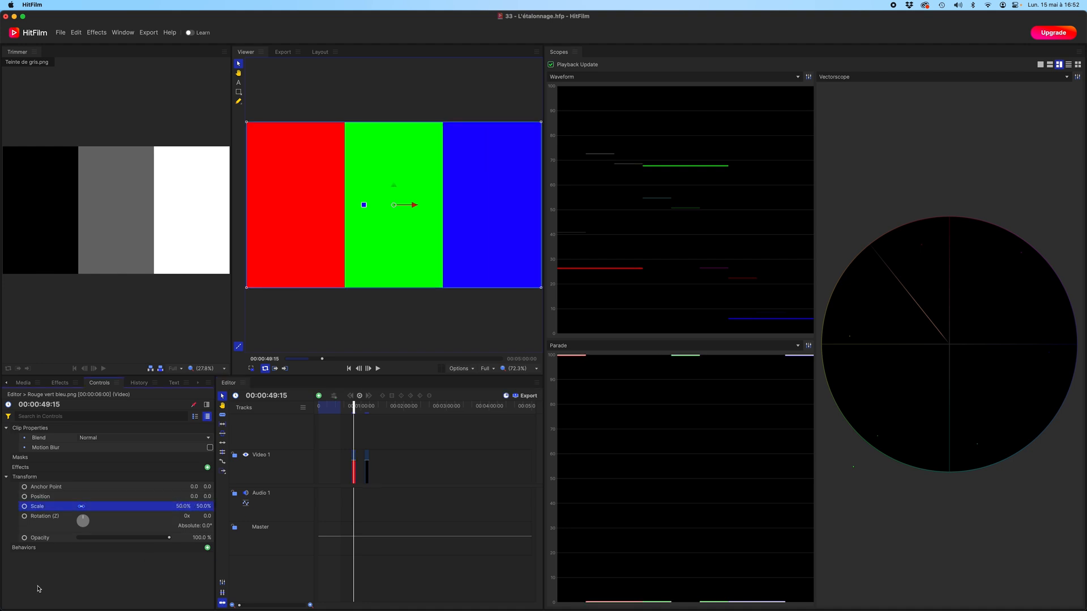
pyautogui.click(74, 585)
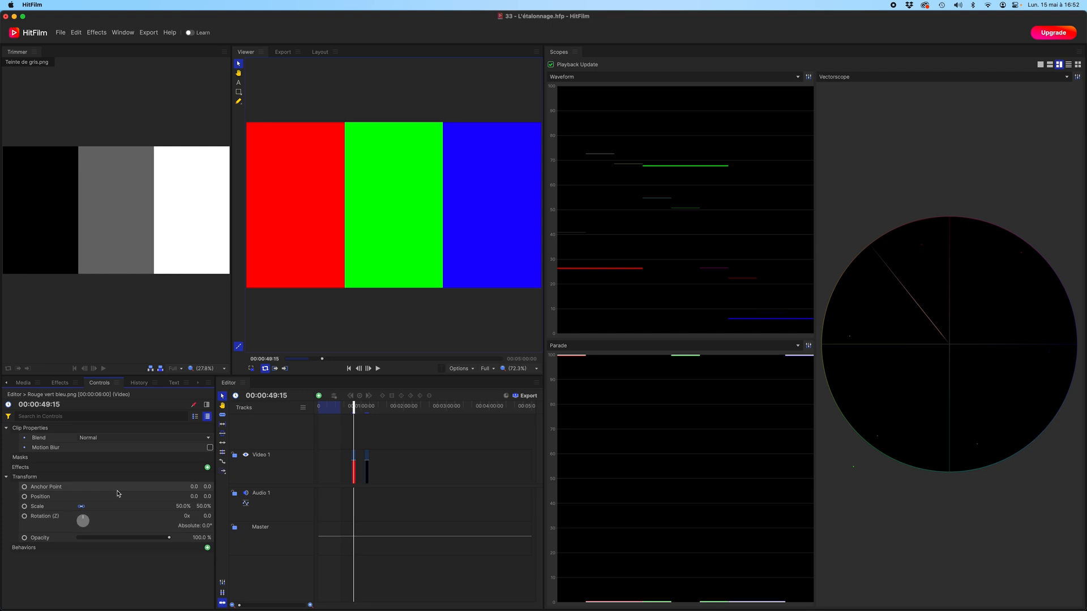
# Add Composition 2.mp4 at the start of the Video 1 track and Composition 1.mp4 after the existing image clips
pyautogui.click(61, 384)
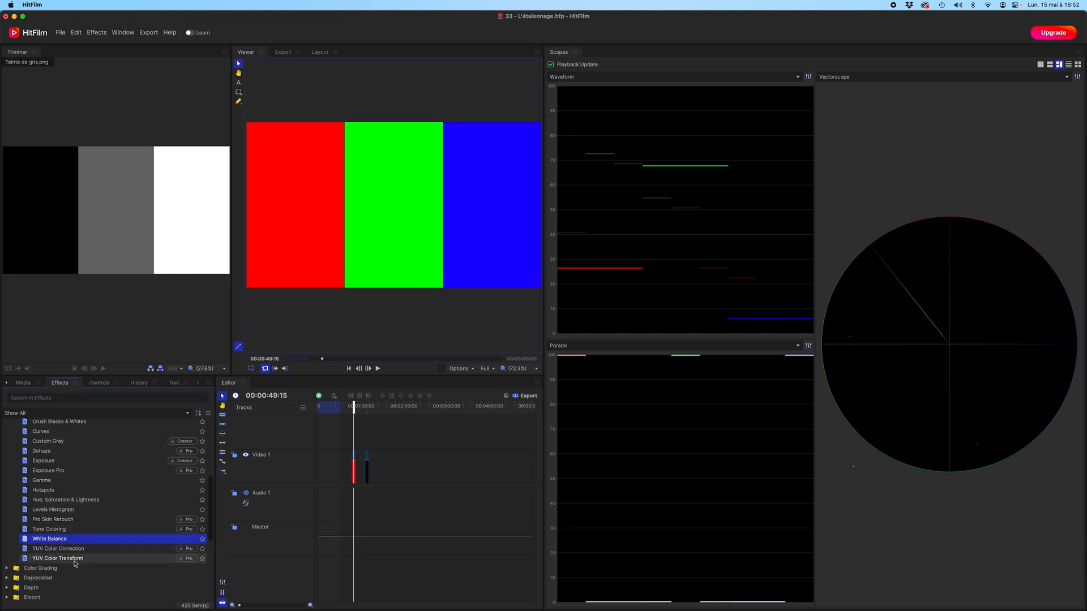
pyautogui.scroll(-1, 52, 572)
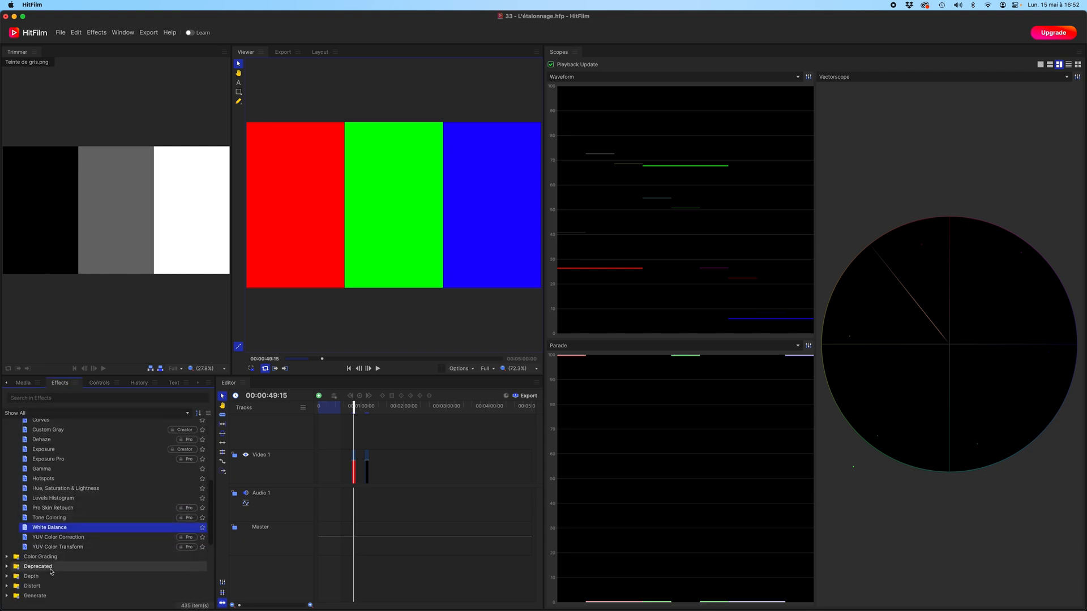
pyautogui.click(24, 383)
pyautogui.scroll(5, 107, 464)
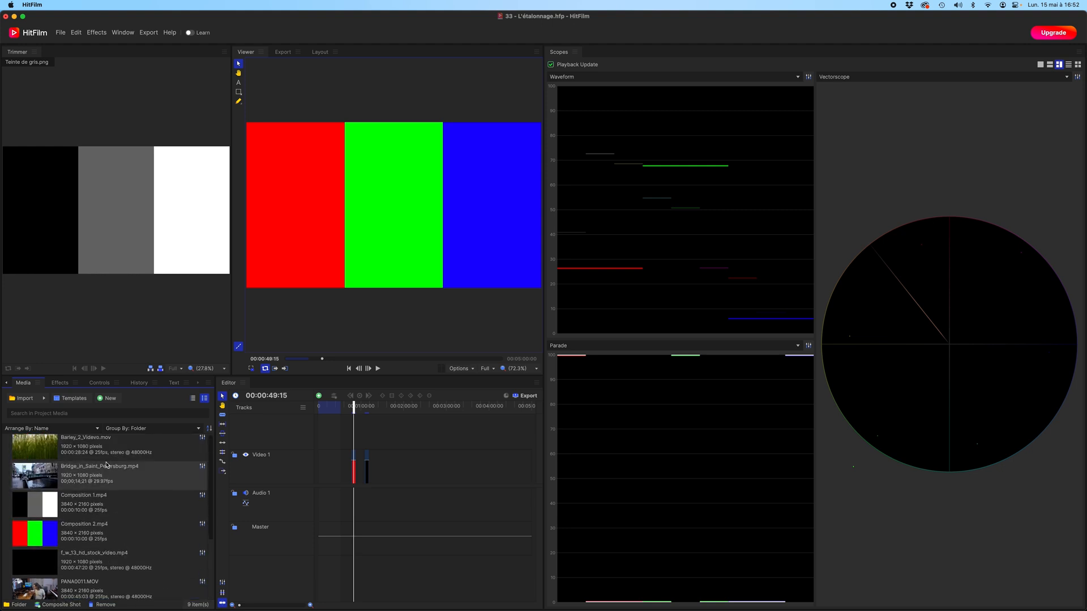
pyautogui.scroll(-3, 106, 464)
pyautogui.scroll(3, 106, 464)
pyautogui.scroll(-3, 111, 477)
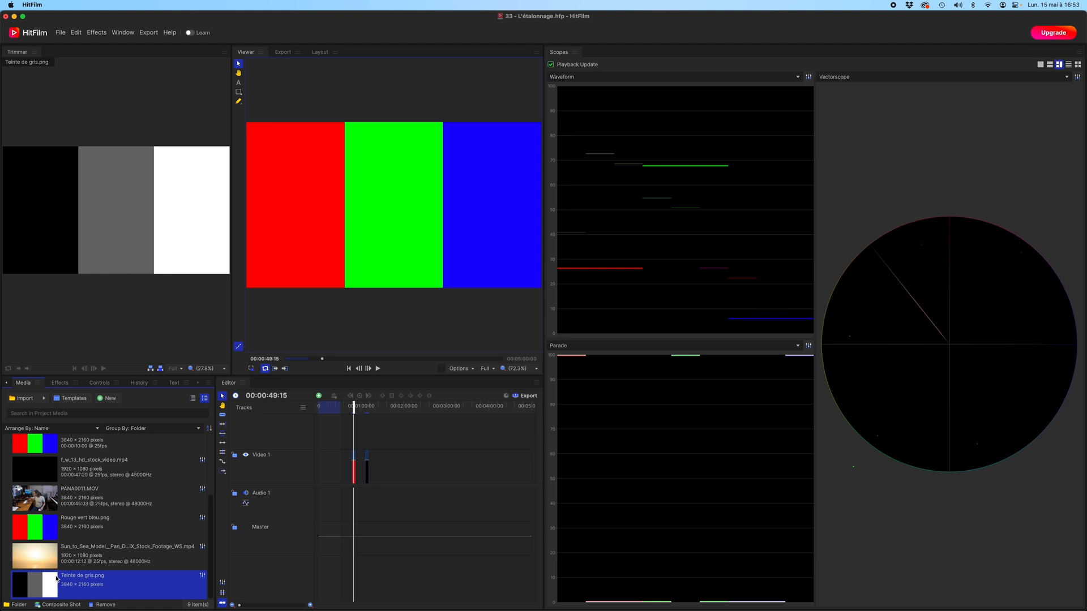
pyautogui.scroll(3, 63, 533)
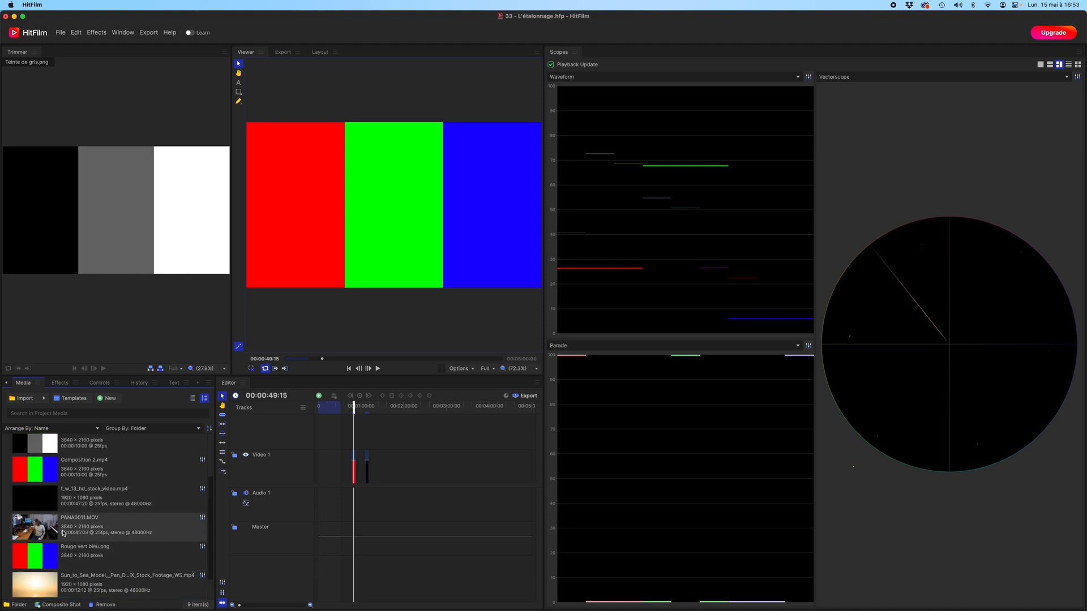
pyautogui.moveTo(42, 530); pyautogui.dragTo(387, 466)
pyautogui.moveTo(39, 495); pyautogui.dragTo(323, 467)
# Shorten the work area to the end of Composition 2.mp4 and play the clip from its beginning
pyautogui.moveTo(340, 407); pyautogui.dragTo(326, 413)
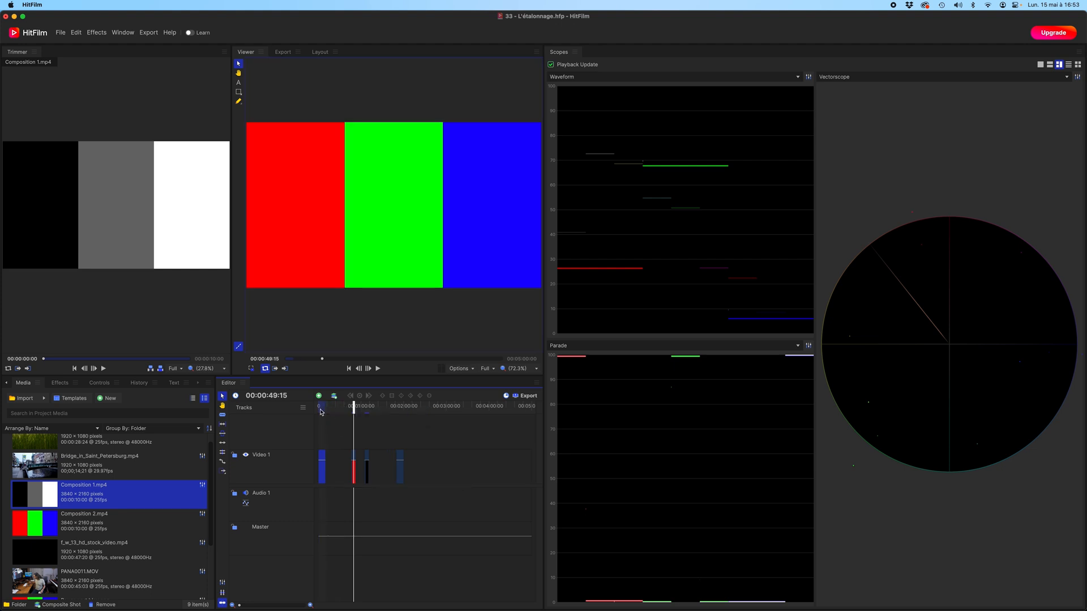
pyautogui.click(320, 411)
pyautogui.press('space')
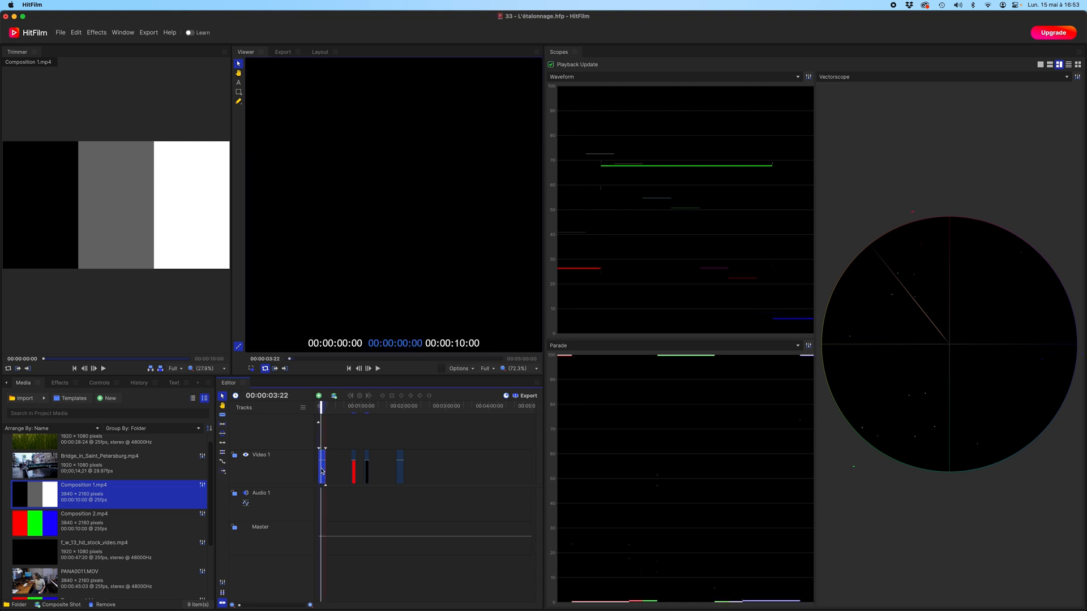
# Set the scale of Composition 2.mp4 to 50% and play the clip to watch the scopes
pyautogui.click(101, 383)
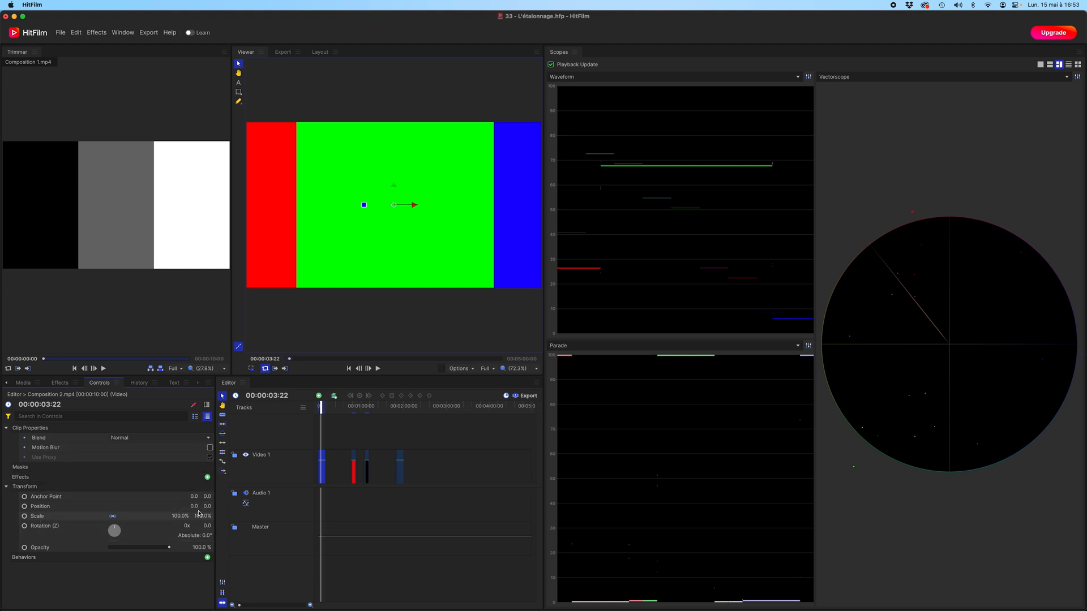
pyautogui.click(181, 516)
pyautogui.write('50')
pyautogui.press('Return')
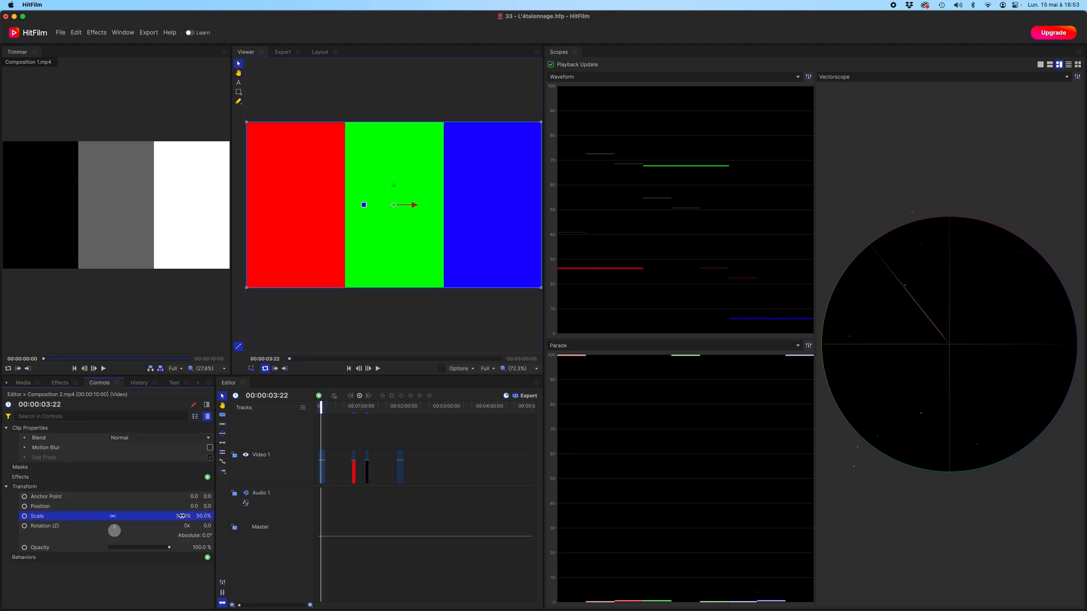
pyautogui.press('space')
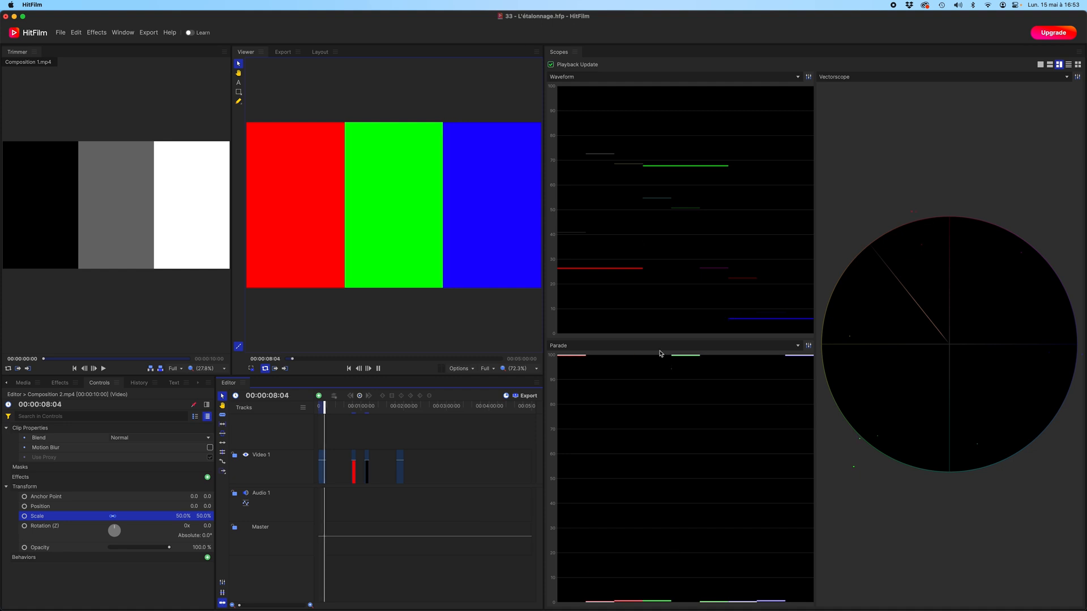
# Replay Composition 2.mp4 from near its beginning to watch the moving colour bands in the scopes
pyautogui.click(319, 406)
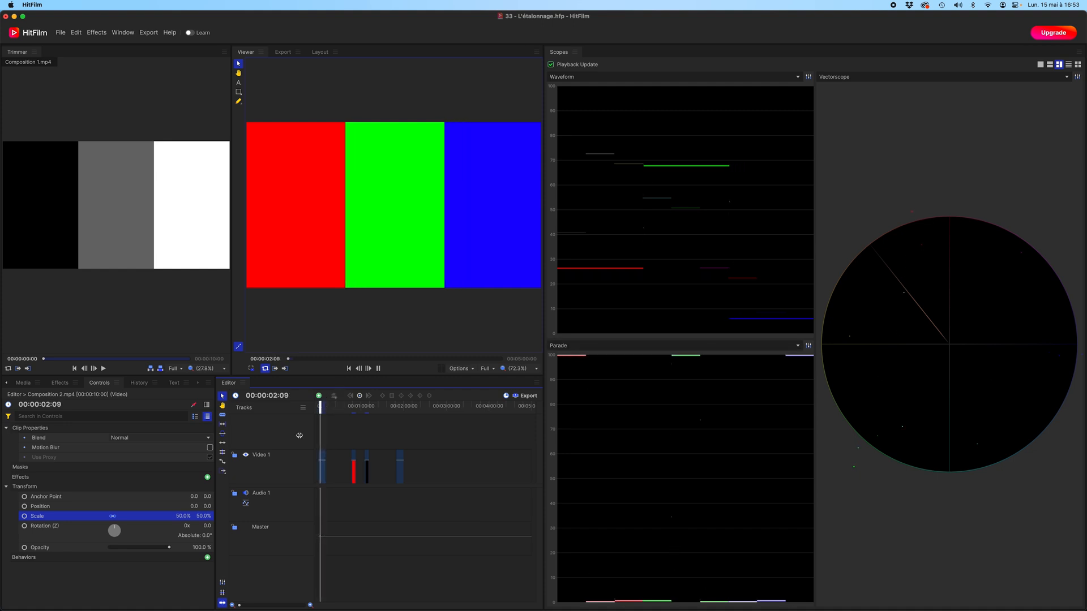
pyautogui.press('space')
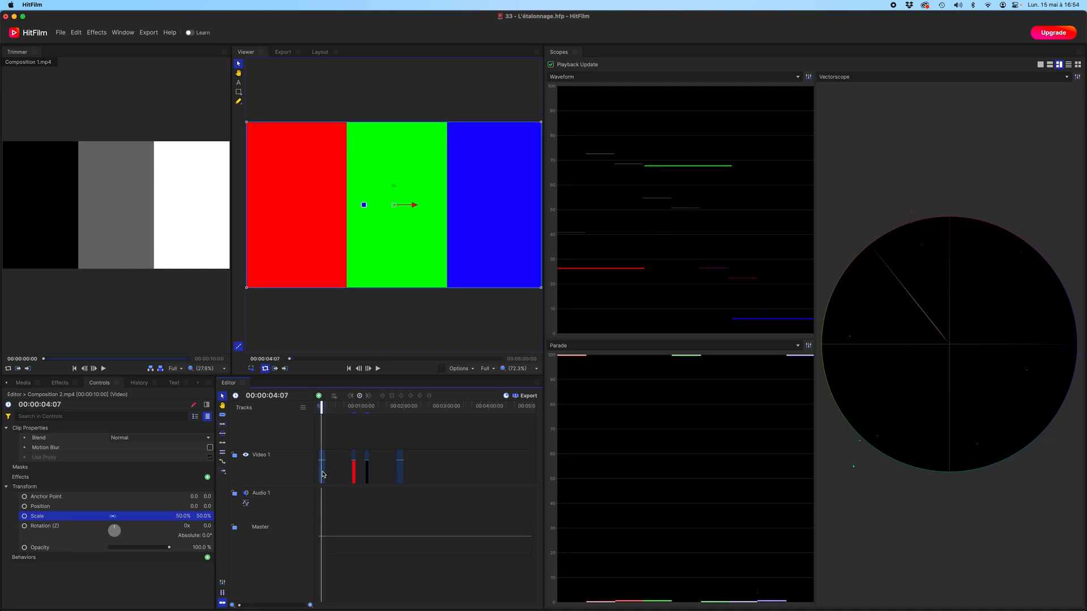
# Put Composition 1.mp4 in place of Composition 2.mp4 at the start of the Video 1 track and play it
pyautogui.moveTo(324, 474)
pyautogui.mouseDown()
pyautogui.moveTo(438, 476)
pyautogui.moveTo(322, 474)
pyautogui.mouseUp()
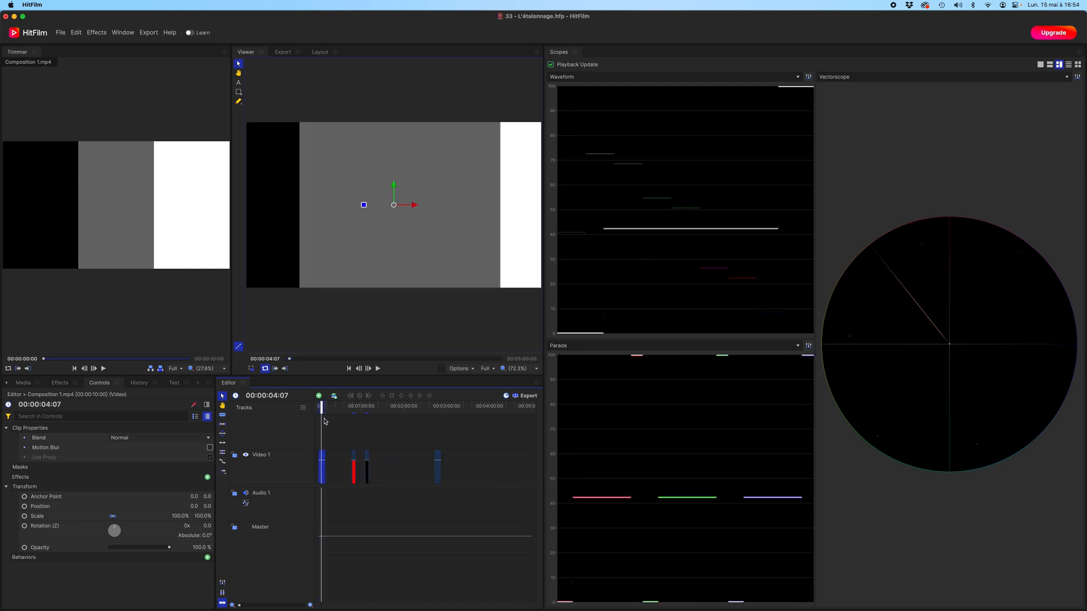
pyautogui.scroll(10, 325, 421)
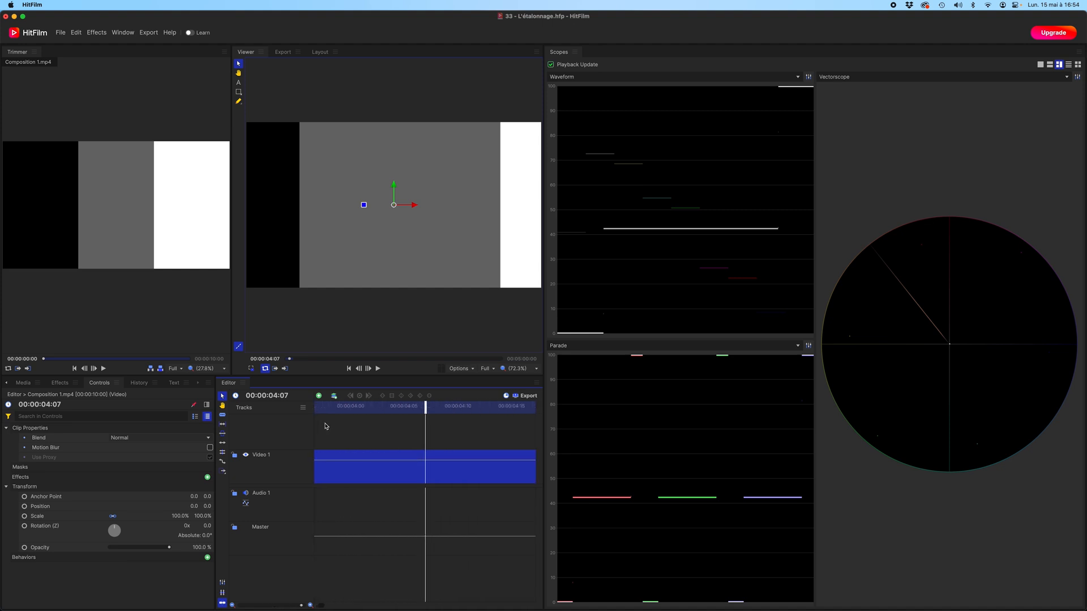
pyautogui.scroll(-3, 326, 425)
pyautogui.scroll(4, 326, 426)
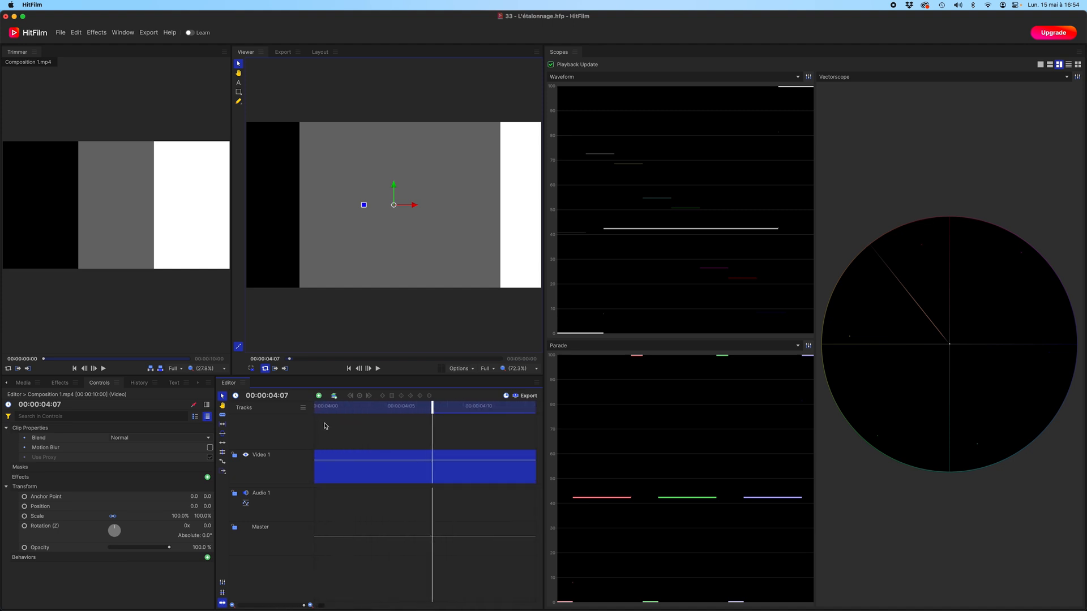
pyautogui.press('space')
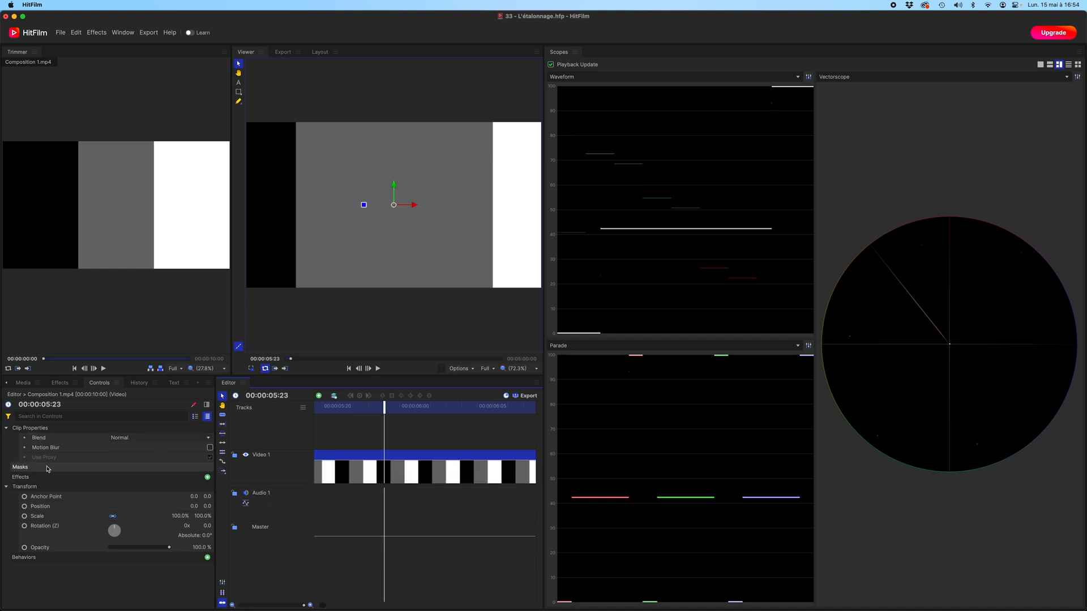
# Set the scale of Composition 1.mp4 to 50% and play the clip to watch the scopes
pyautogui.click(184, 516)
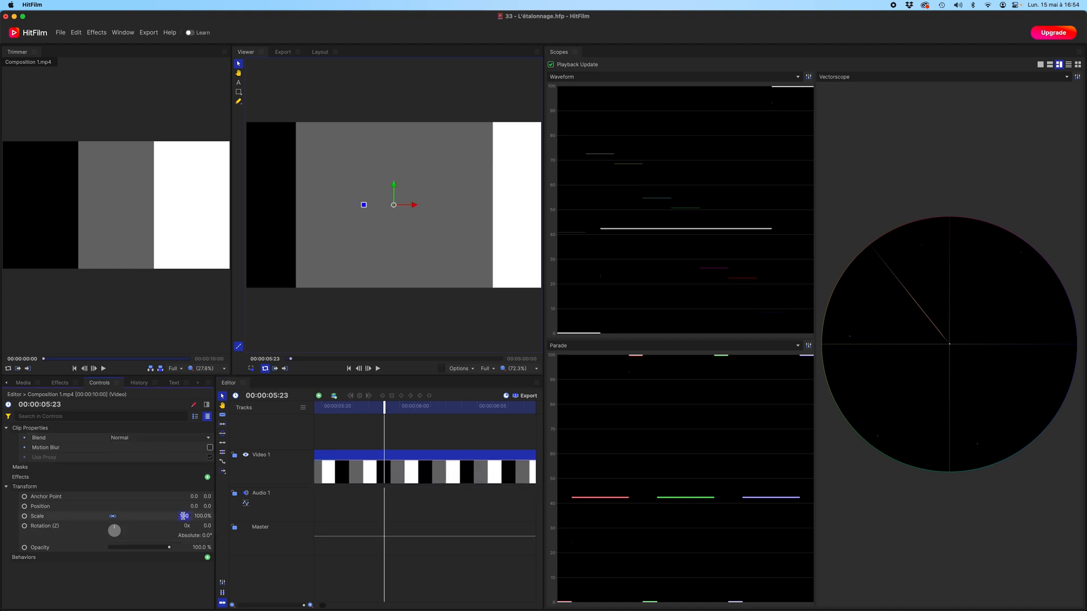
pyautogui.write('50')
pyautogui.press('Return')
pyautogui.press('space')
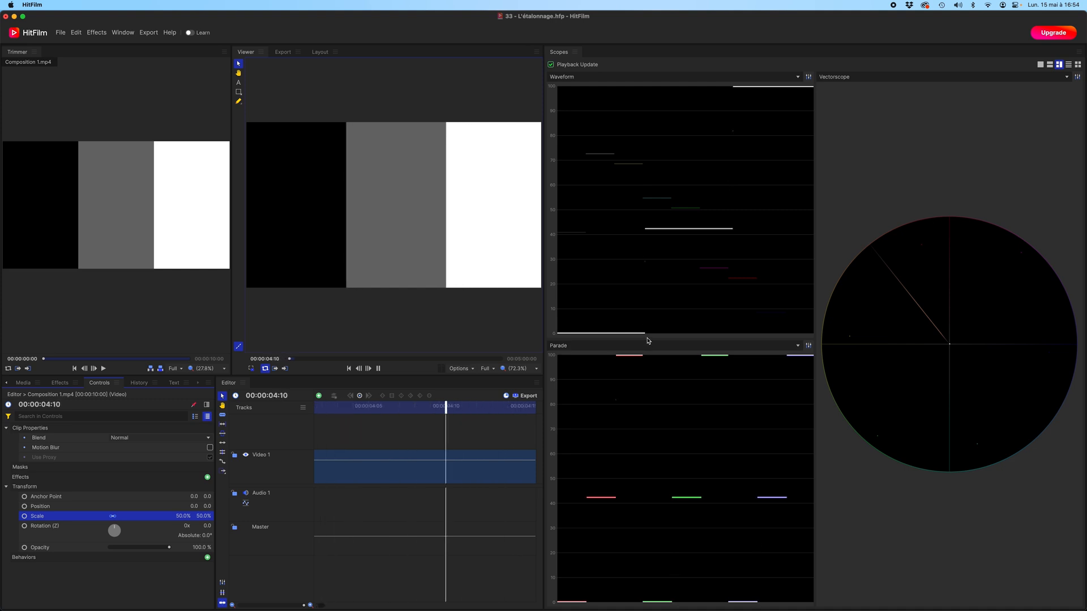
pyautogui.press('space')
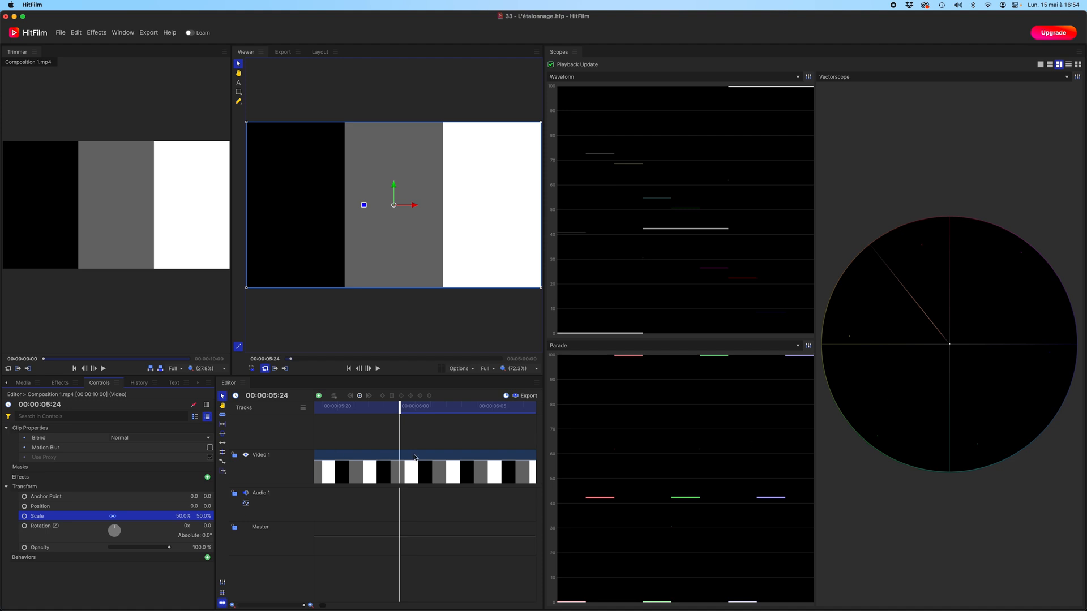
# Add PANA0011.MOV to the timeline after the short image clips and move the playhead to 00:01:37:19
pyautogui.scroll(-5, 446, 455)
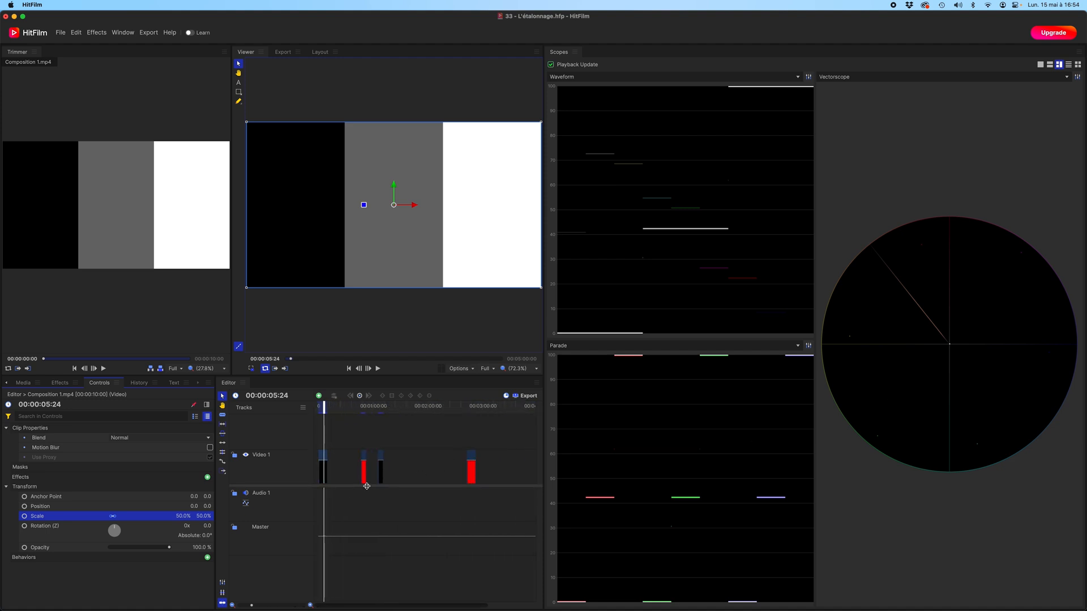
pyautogui.click(59, 382)
pyautogui.click(26, 385)
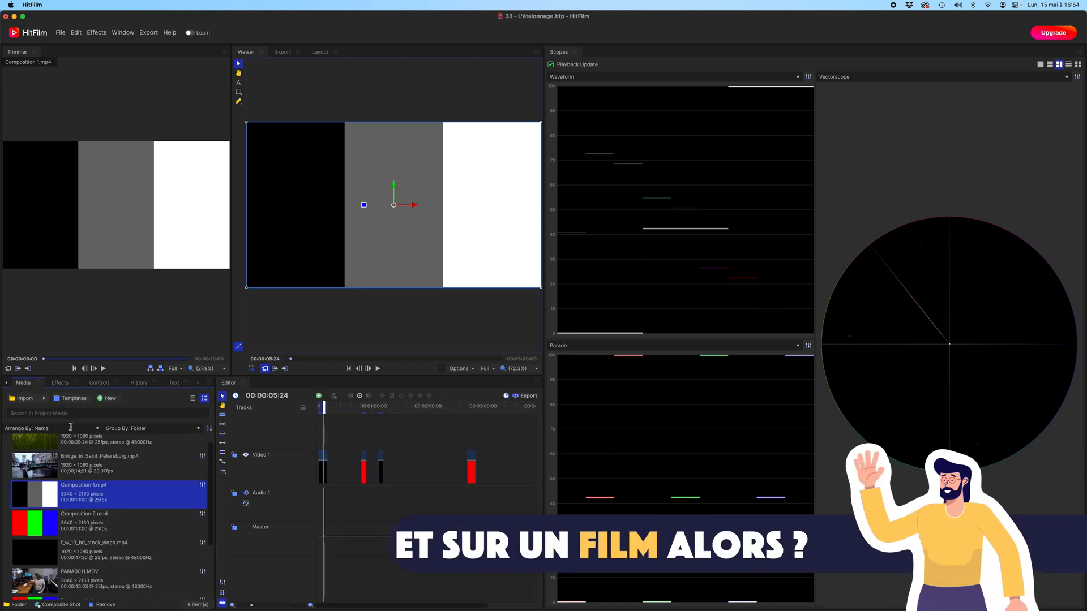
pyautogui.moveTo(32, 581); pyautogui.dragTo(401, 459)
pyautogui.click(407, 406)
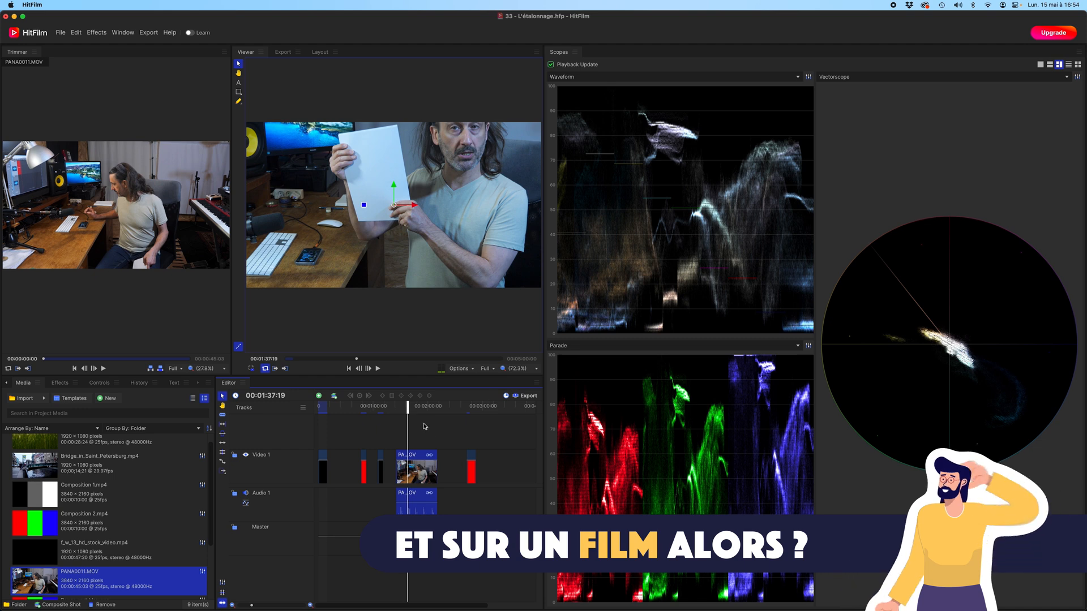
# Fit the work area to the PANA0011.MOV clip and start playback
pyautogui.moveTo(322, 408); pyautogui.dragTo(436, 409)
pyautogui.moveTo(317, 406); pyautogui.dragTo(395, 408)
pyautogui.press('space')
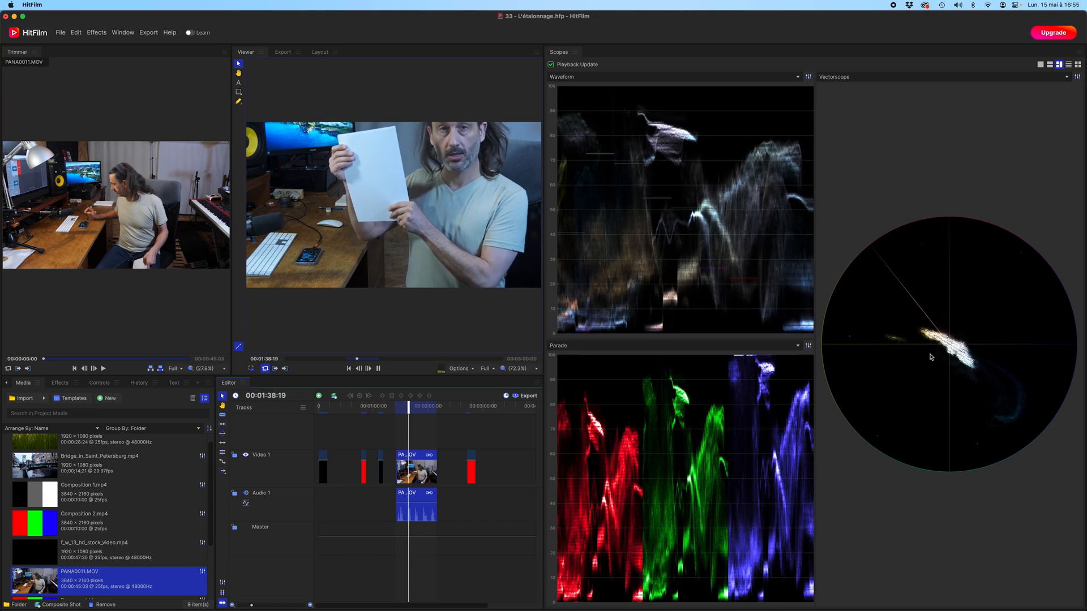
# Replay the white-sheet passage of PANA0011.MOV and compare the parade and vectorscope across its white balance change
pyautogui.moveTo(64, 345)
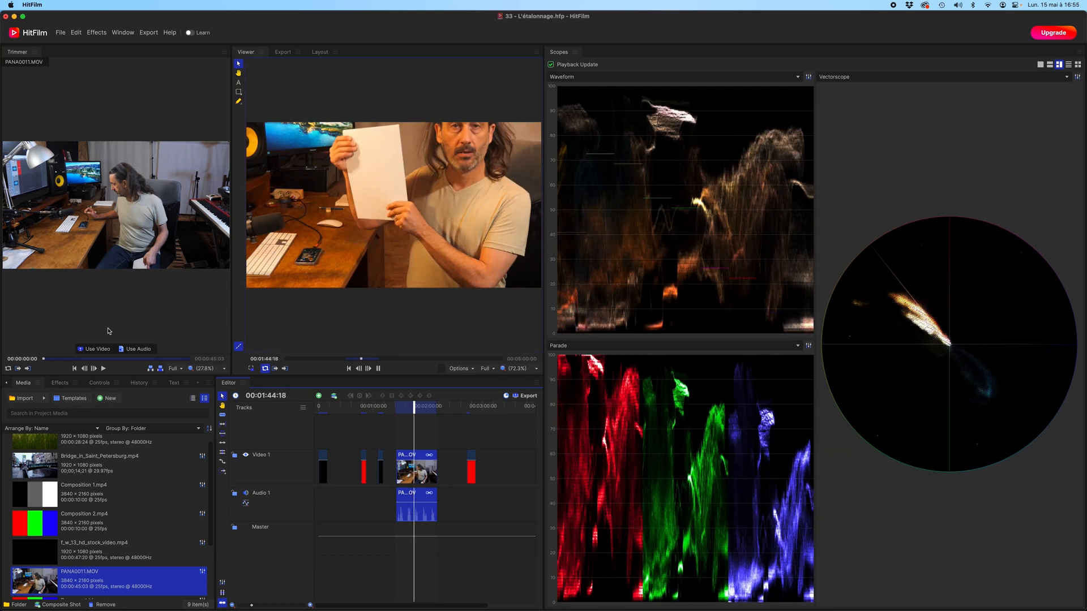
pyautogui.moveTo(415, 408); pyautogui.dragTo(409, 409)
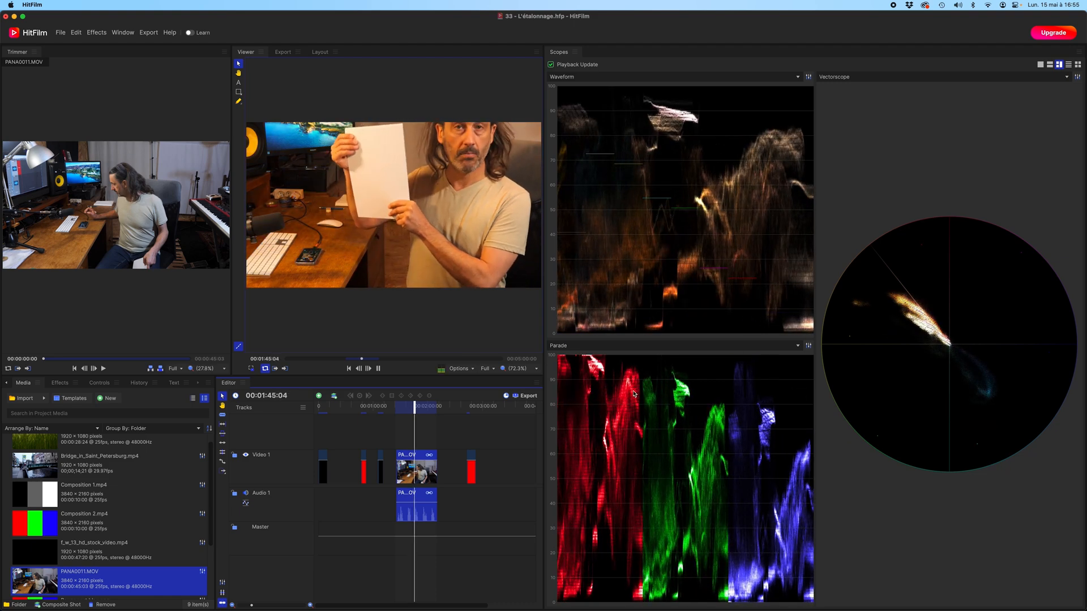
pyautogui.press('space')
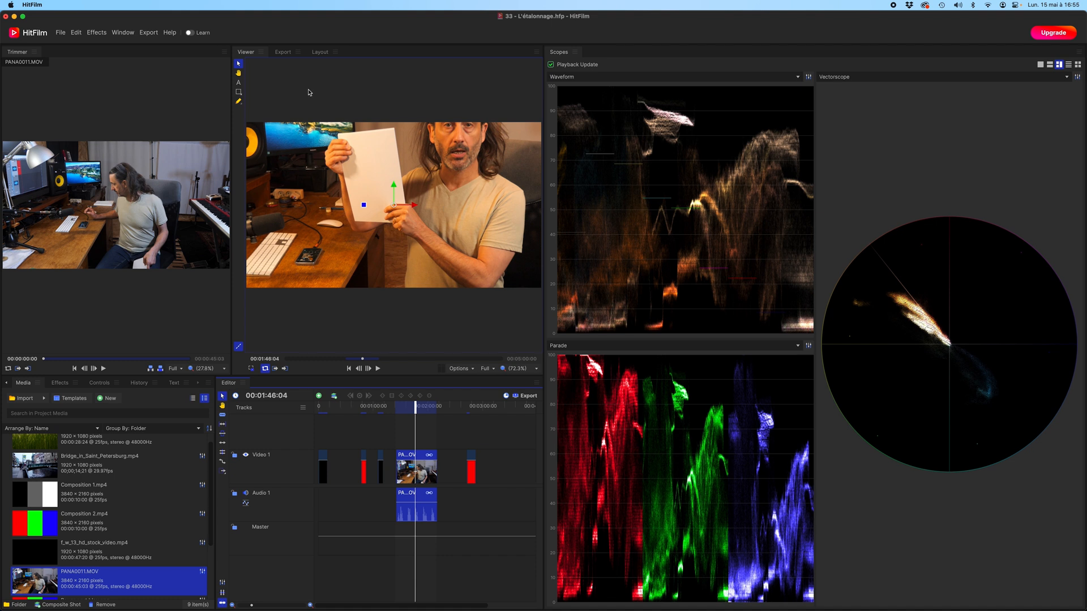
# Check the Scopes entry in the list of available panels
pyautogui.click(117, 33)
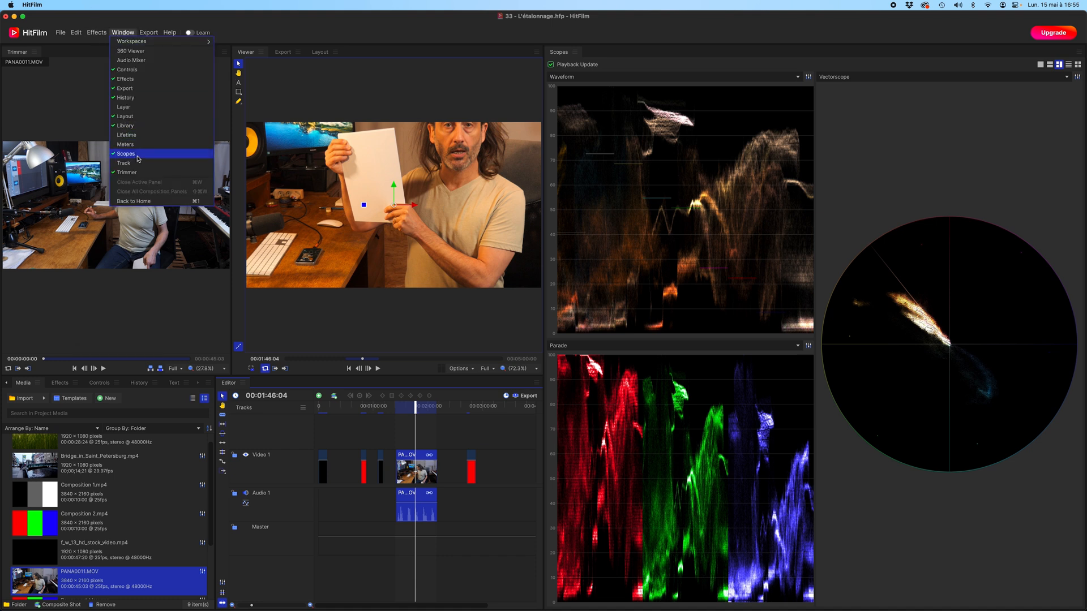
pyautogui.press('Escape')
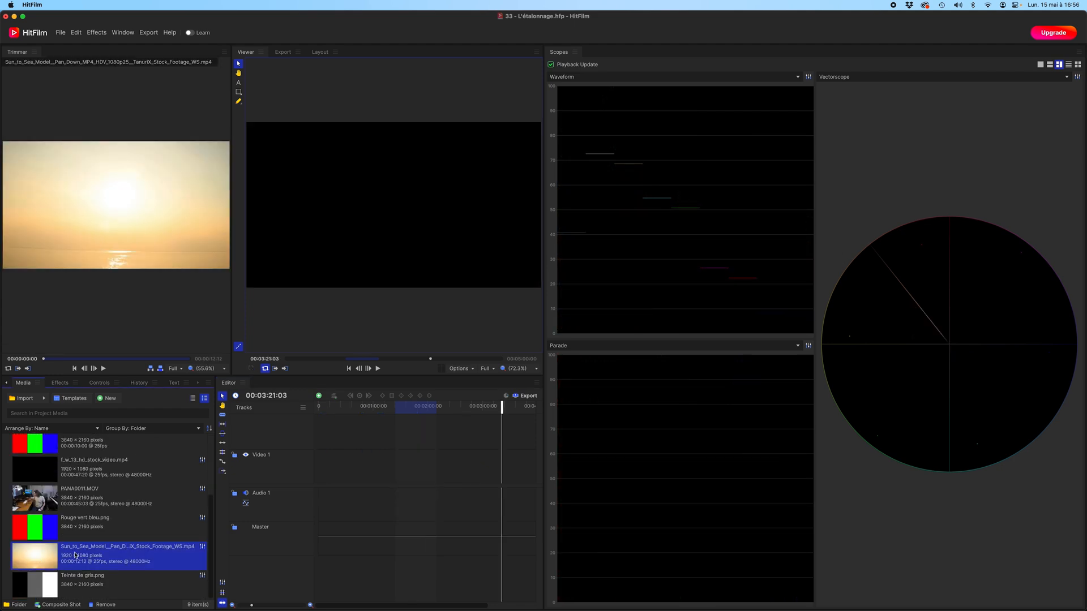
# Add the Sun_to_Sea_Model stock footage to the Video 1 track and play it from its beginning to watch the scopes
pyautogui.moveTo(75, 555); pyautogui.dragTo(355, 445)
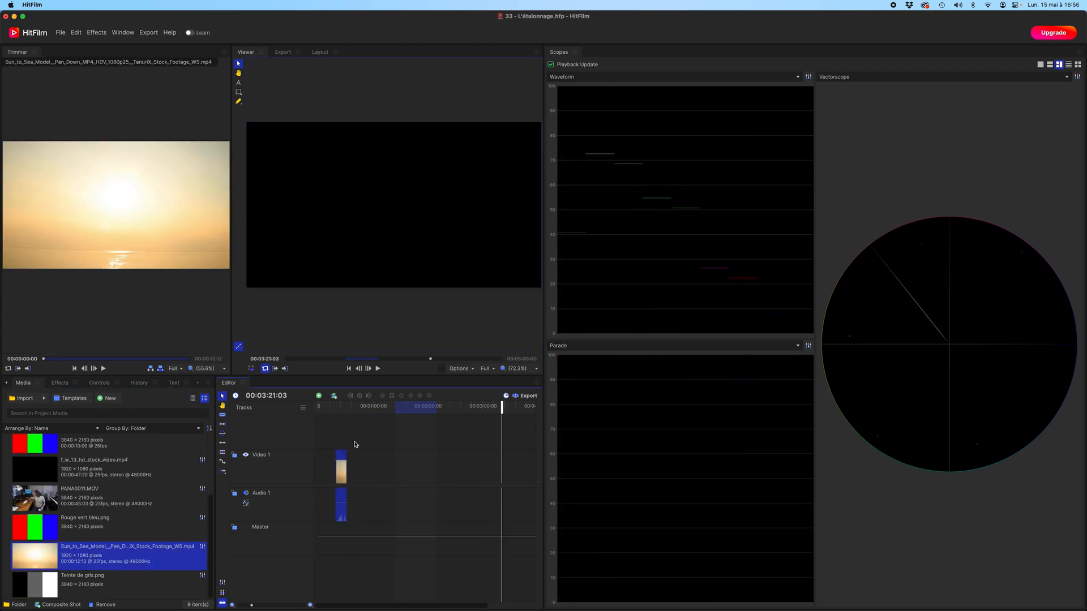
pyautogui.click(342, 408)
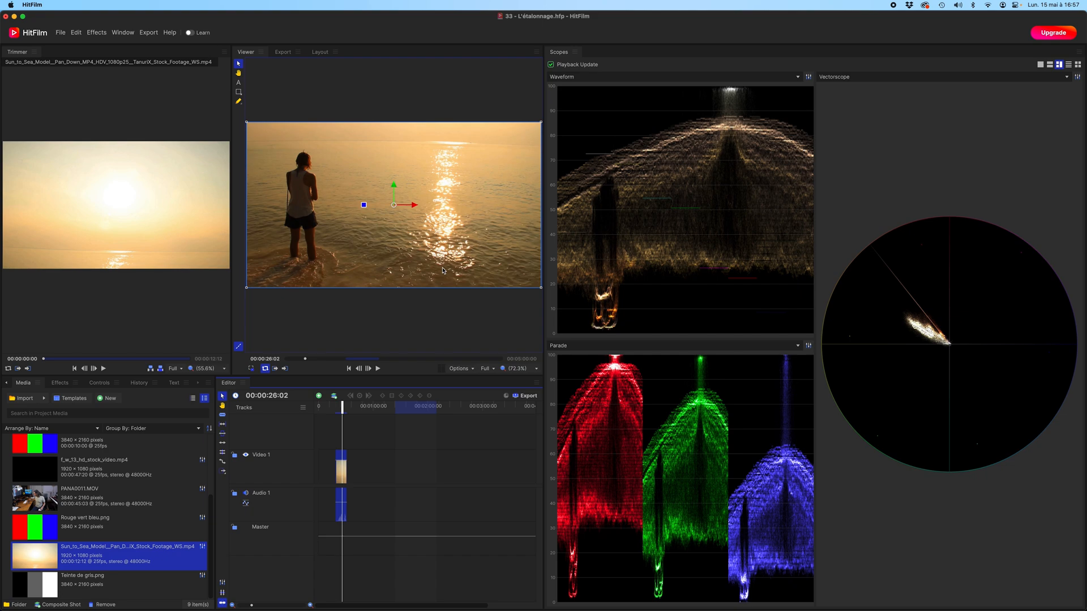
pyautogui.press('space')
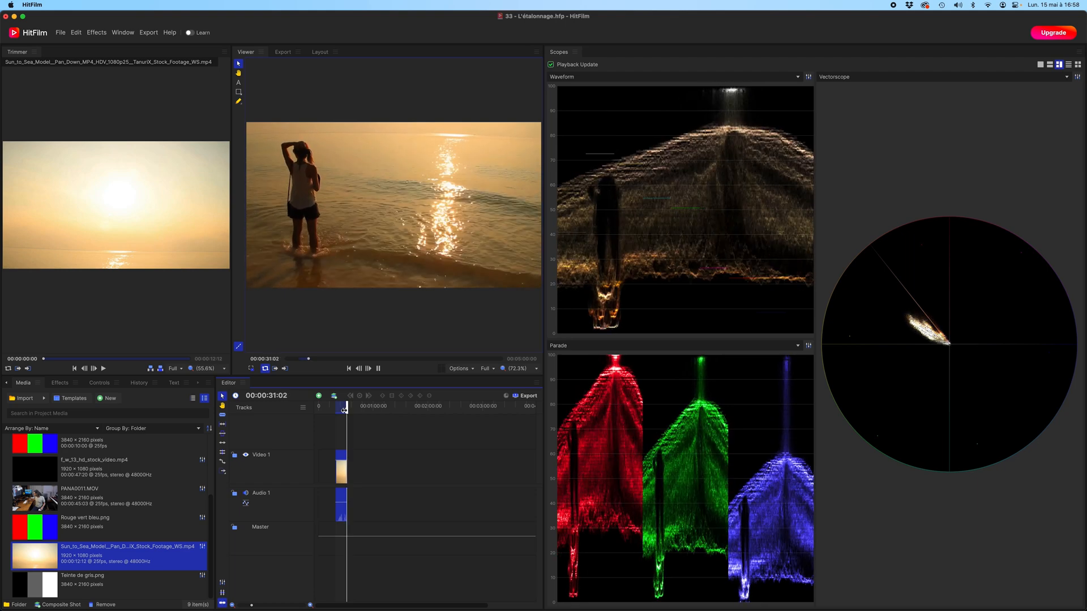
pyautogui.click(335, 407)
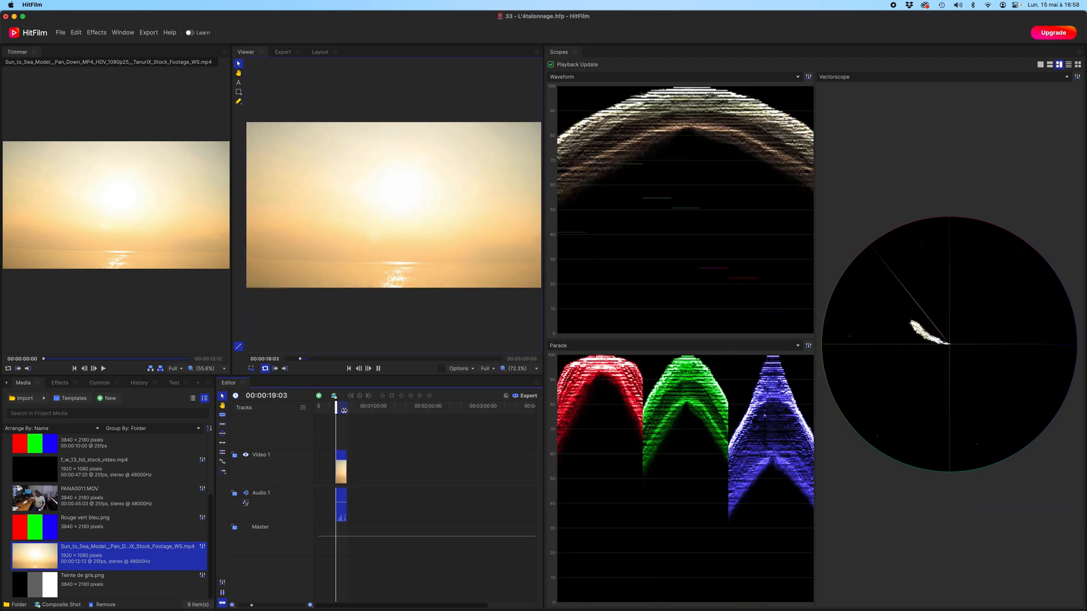